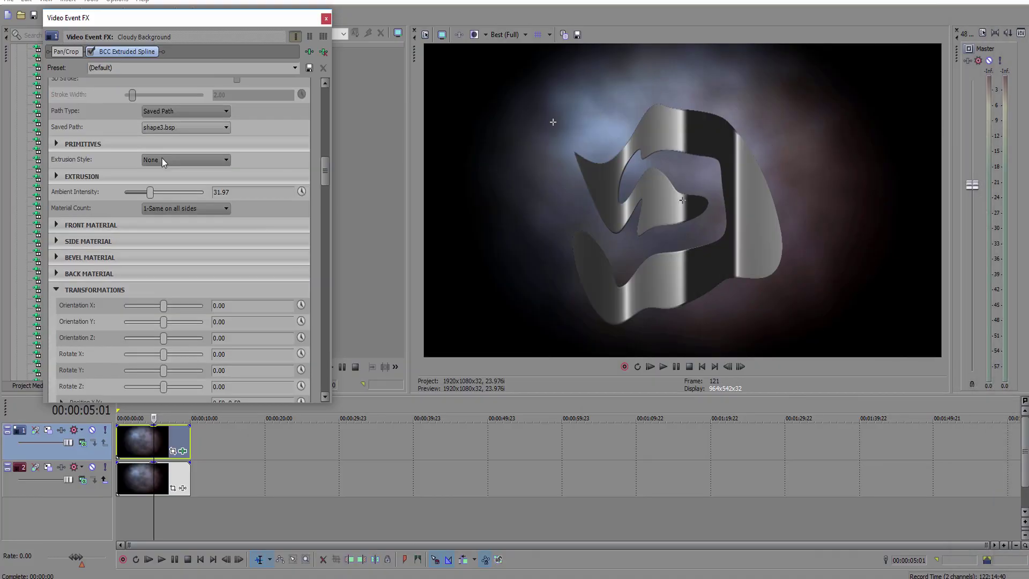
# Try several extrusion styles for the spline, settling on the white brick tile style.
pyautogui.click(162, 159)
pyautogui.click(183, 204)
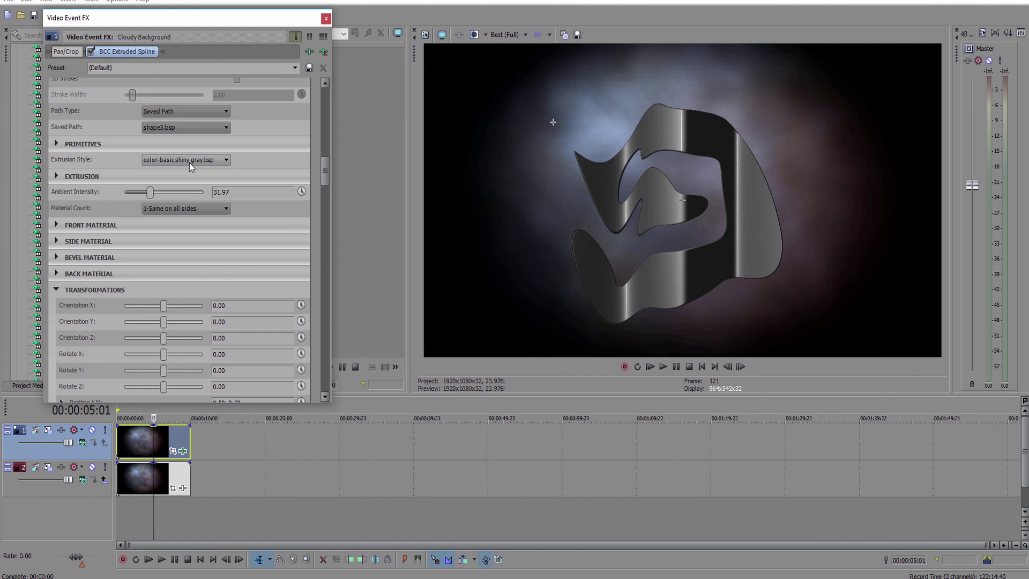
pyautogui.click(189, 163)
pyautogui.click(175, 321)
pyautogui.click(173, 160)
pyautogui.click(173, 202)
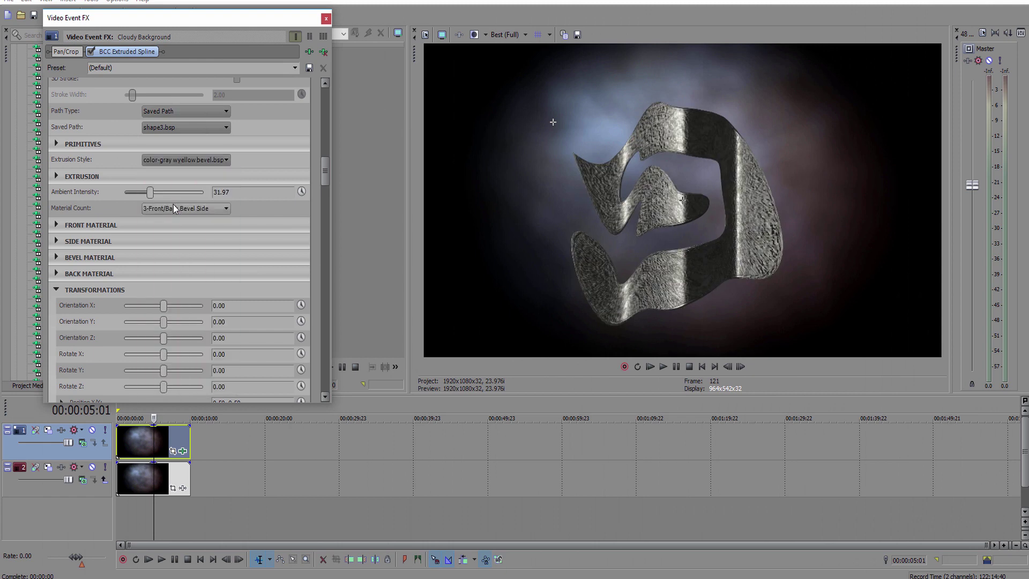
pyautogui.click(175, 160)
pyautogui.click(177, 359)
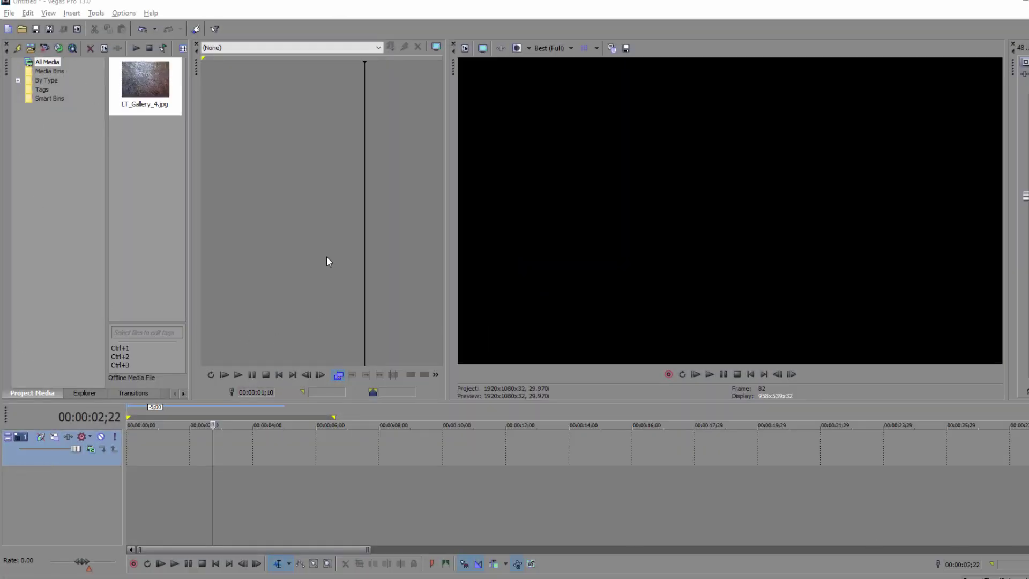
# Import LT_Gallery_4.jpg and drag it onto the start of the video track.
pyautogui.click(137, 92)
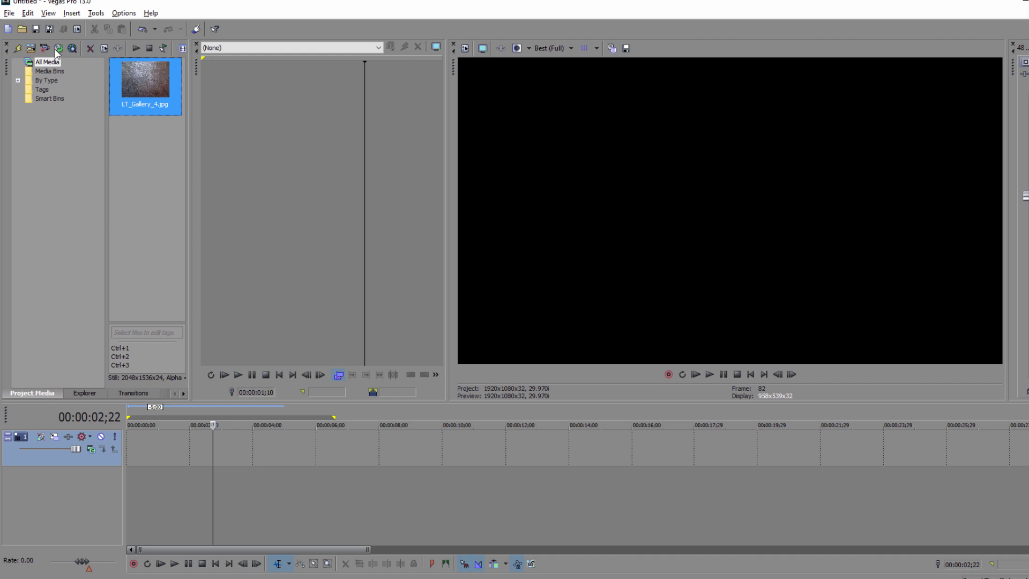
pyautogui.click(28, 13)
pyautogui.moveTo(51, 132)
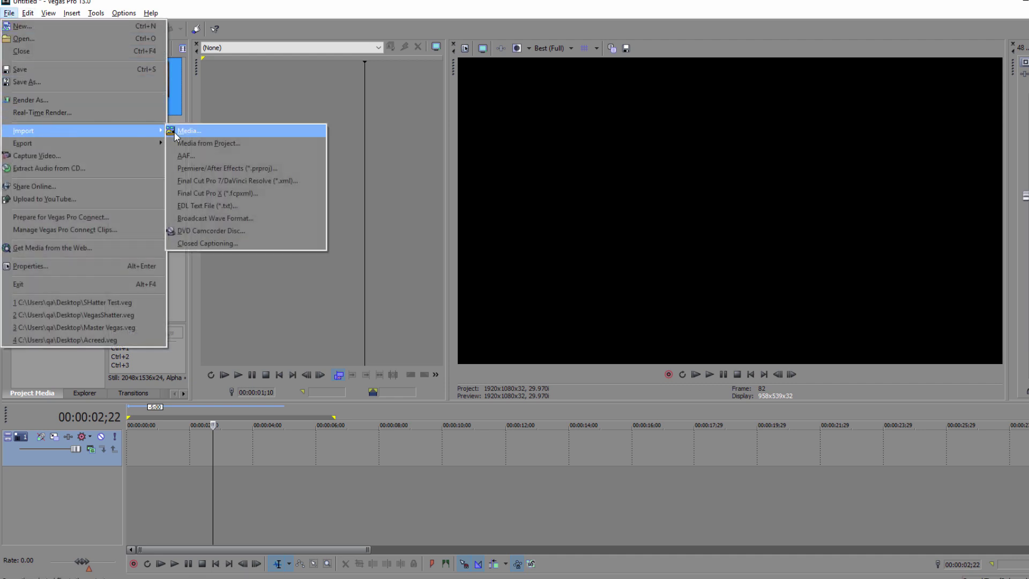
pyautogui.click(193, 132)
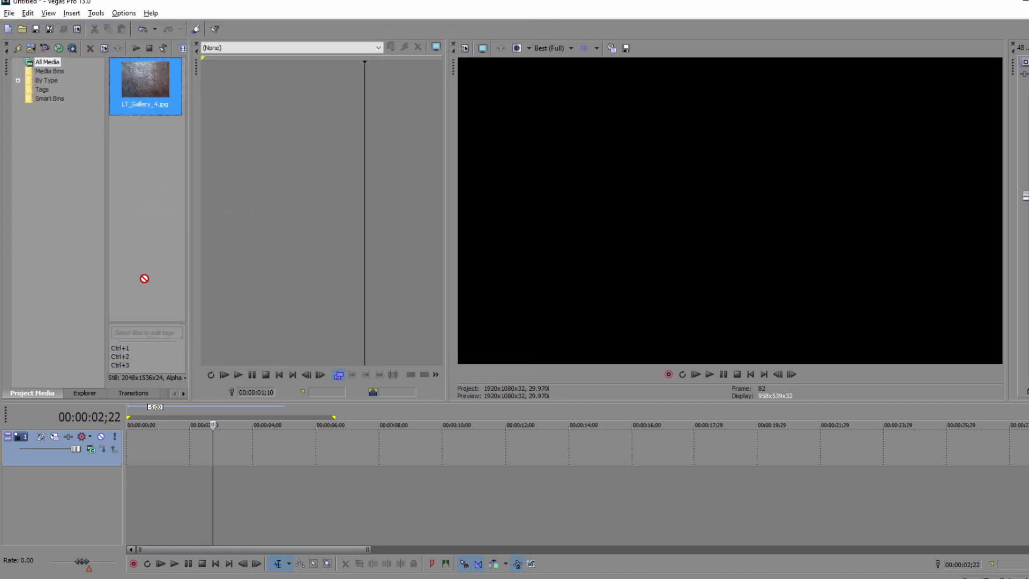
pyautogui.moveTo(145, 278); pyautogui.dragTo(124, 445)
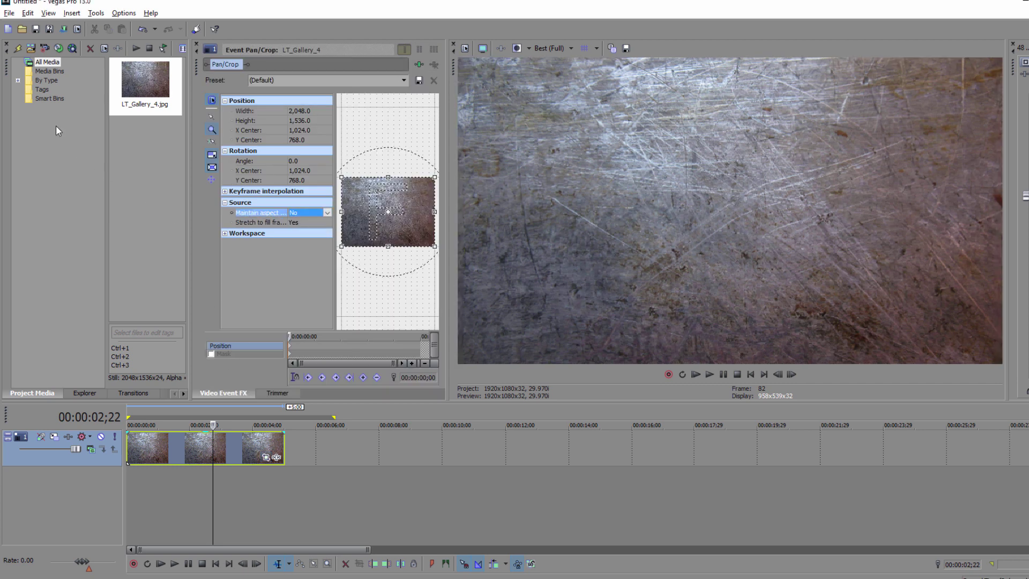
# Apply BCC Fast Lens Blur to the background clip with Iris Scale 19.
pyautogui.click(185, 393)
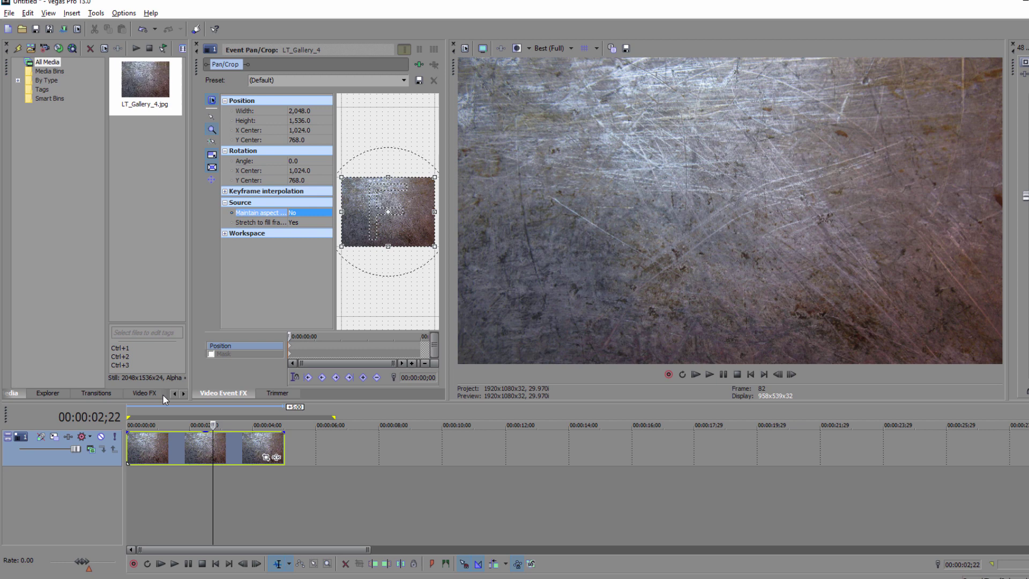
pyautogui.click(158, 393)
pyautogui.moveTo(92, 222); pyautogui.dragTo(205, 448)
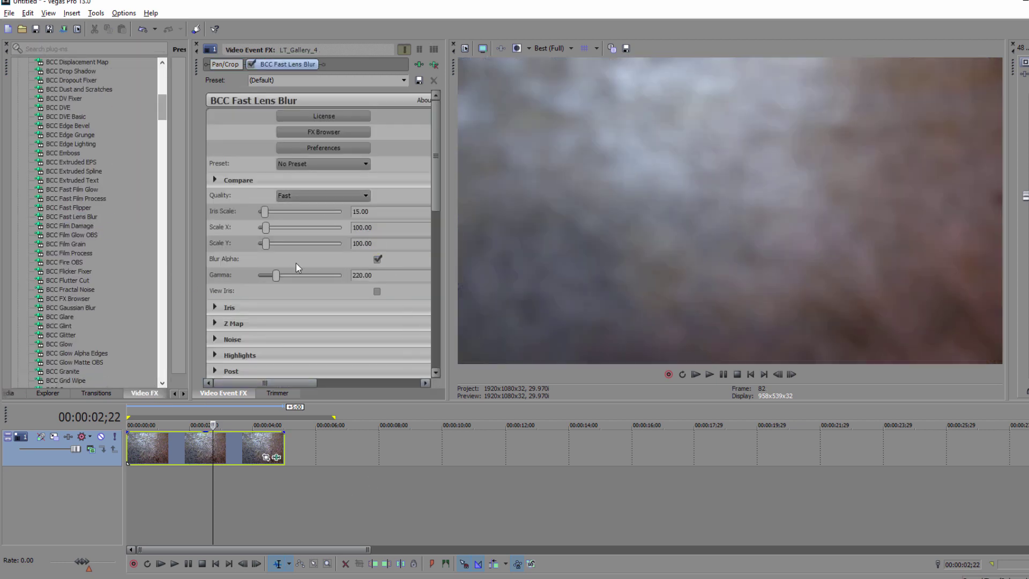
pyautogui.click(297, 212)
# Add BCC Fast Film Process to the clip using the Faded ColorFilm preset.
pyautogui.scroll(-2, 163, 110)
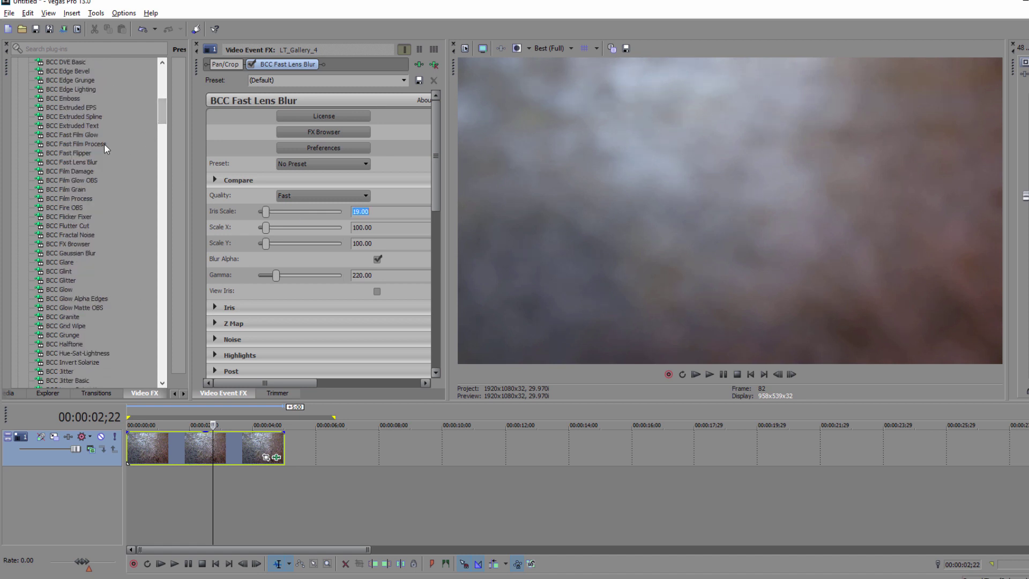
pyautogui.click(84, 145)
pyautogui.moveTo(207, 443); pyautogui.dragTo(195, 446)
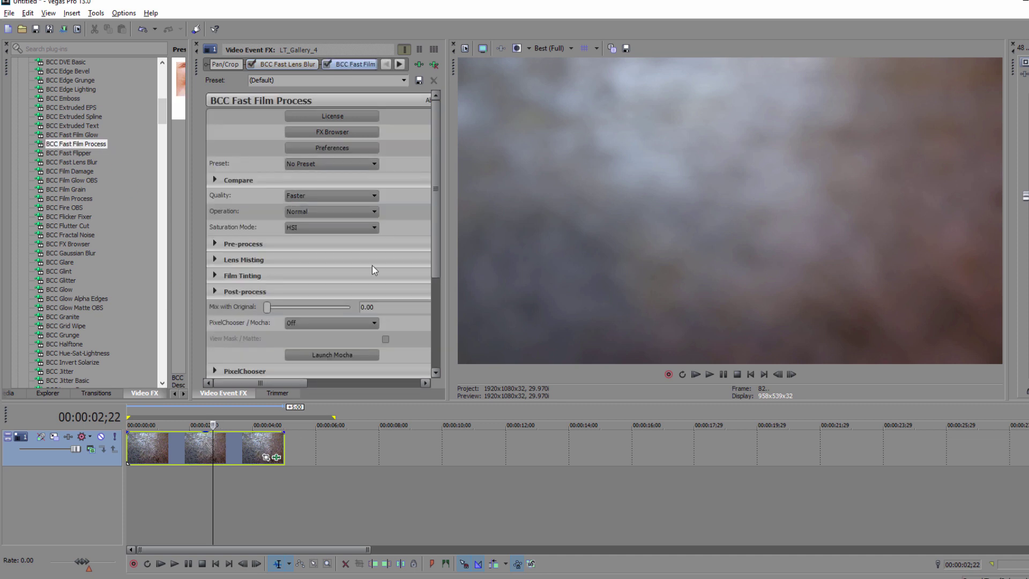
pyautogui.click(317, 165)
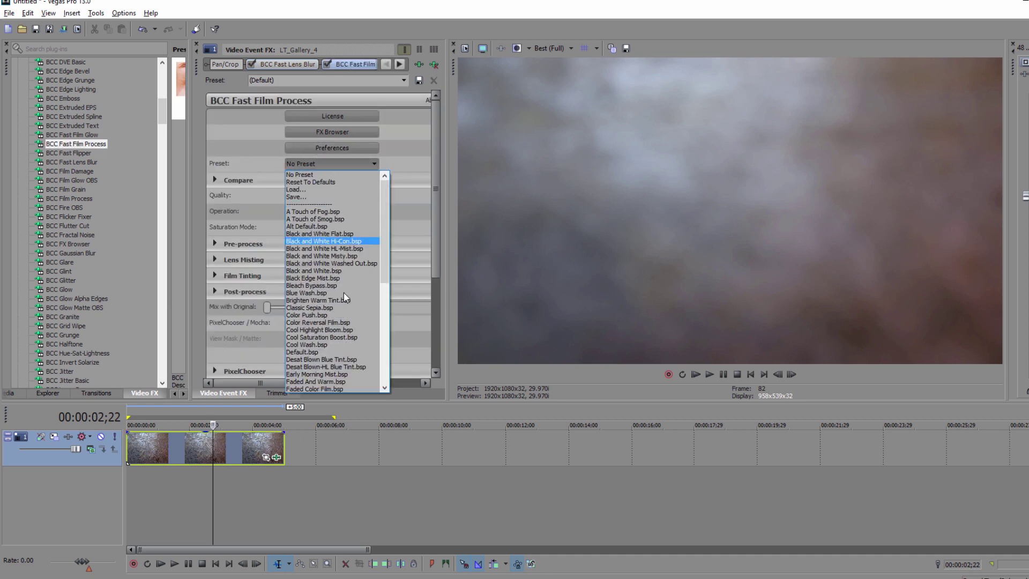
pyautogui.click(345, 385)
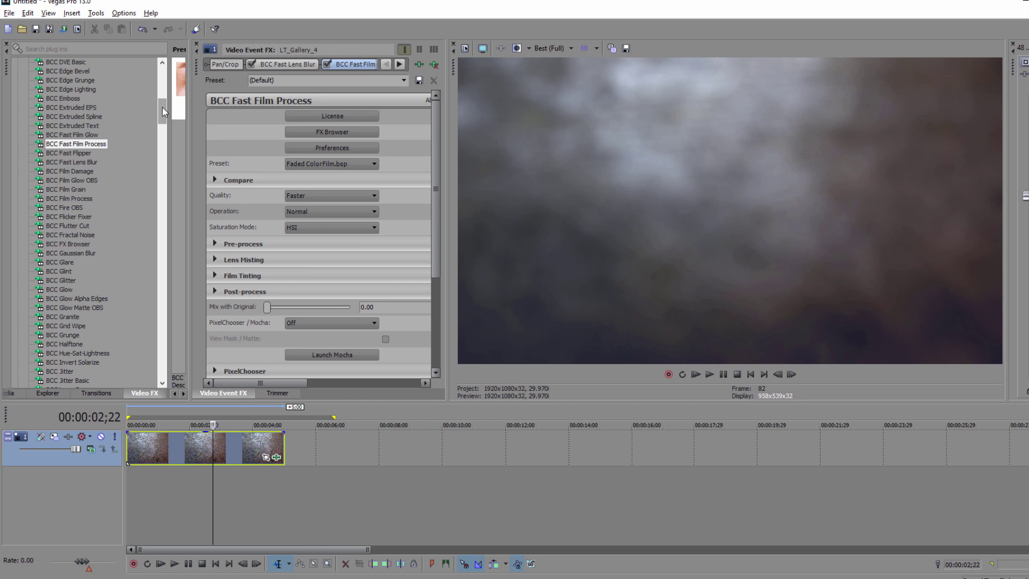
# Add BCC Vignette set to Color and Blur, radius 18, squareness 8, smooth softness 75.
pyautogui.moveTo(163, 107); pyautogui.dragTo(155, 197)
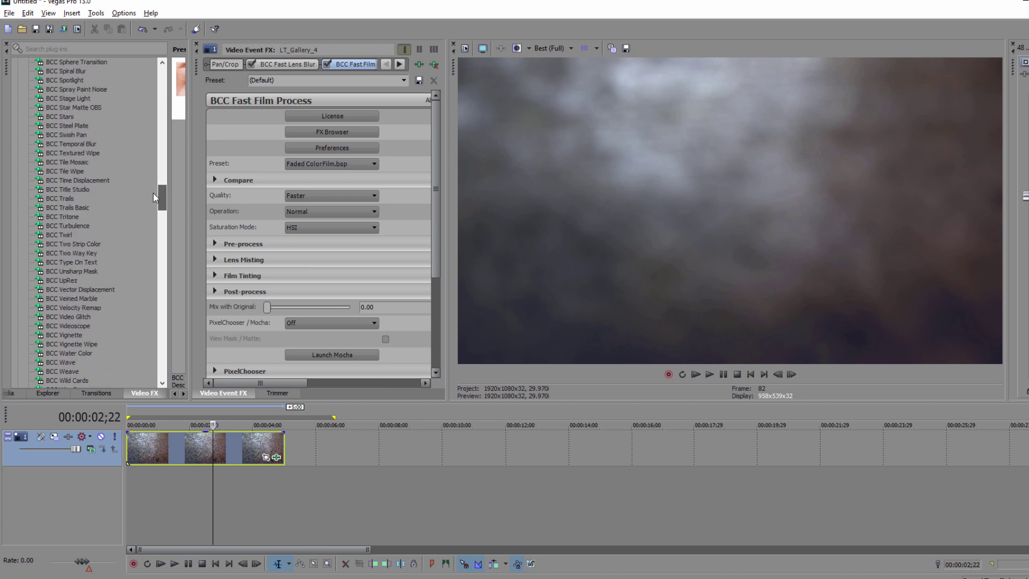
pyautogui.moveTo(78, 341); pyautogui.dragTo(181, 446)
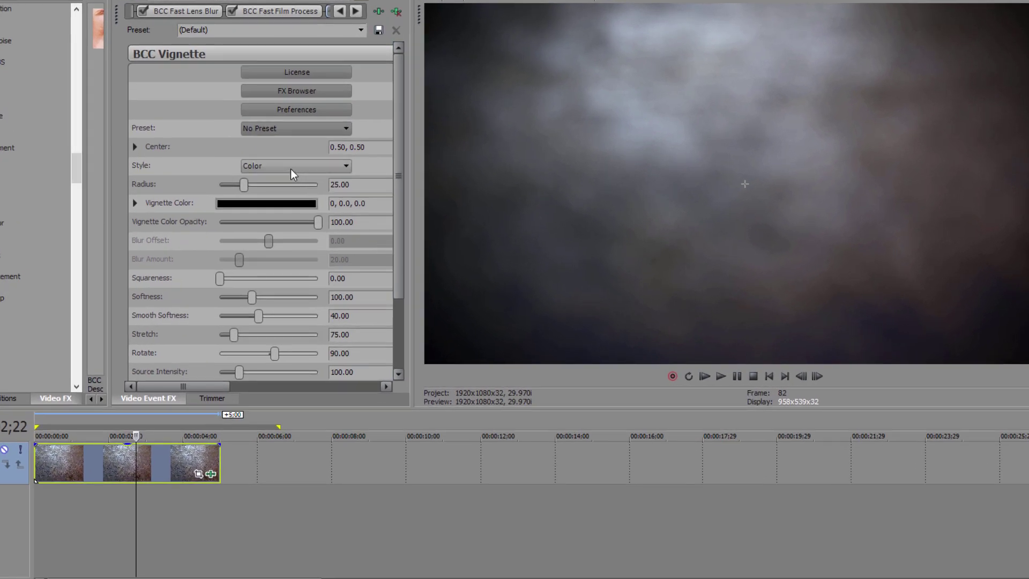
pyautogui.click(290, 168)
pyautogui.click(282, 198)
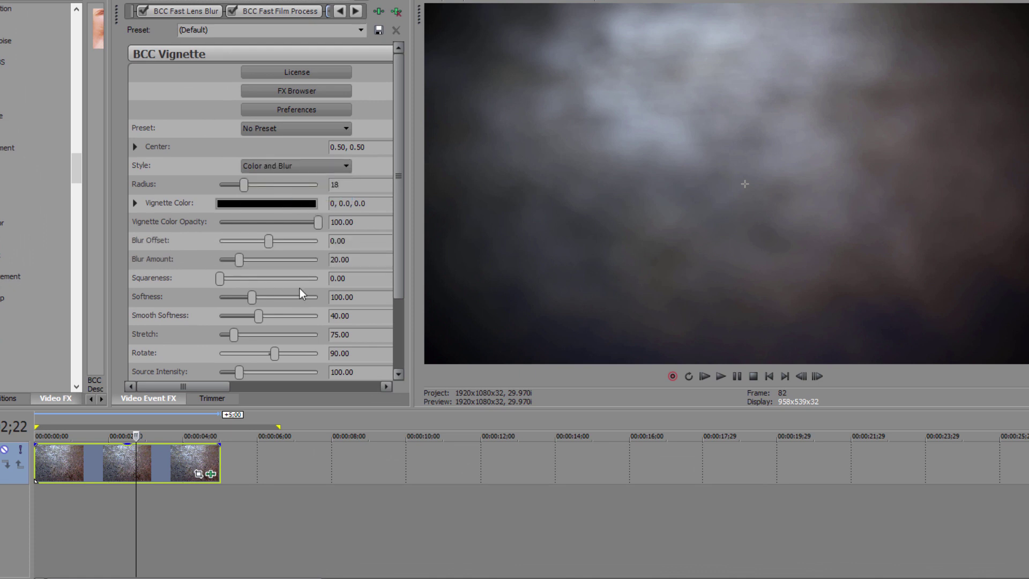
pyautogui.press('Tab')
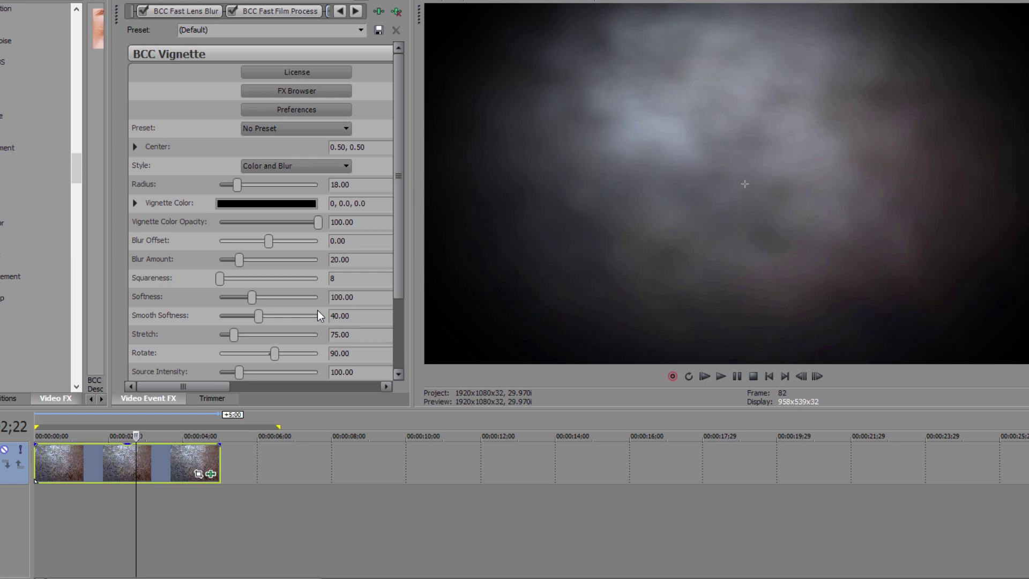
pyautogui.write('8')
pyautogui.click(362, 317)
pyautogui.write('75')
pyautogui.press('Return')
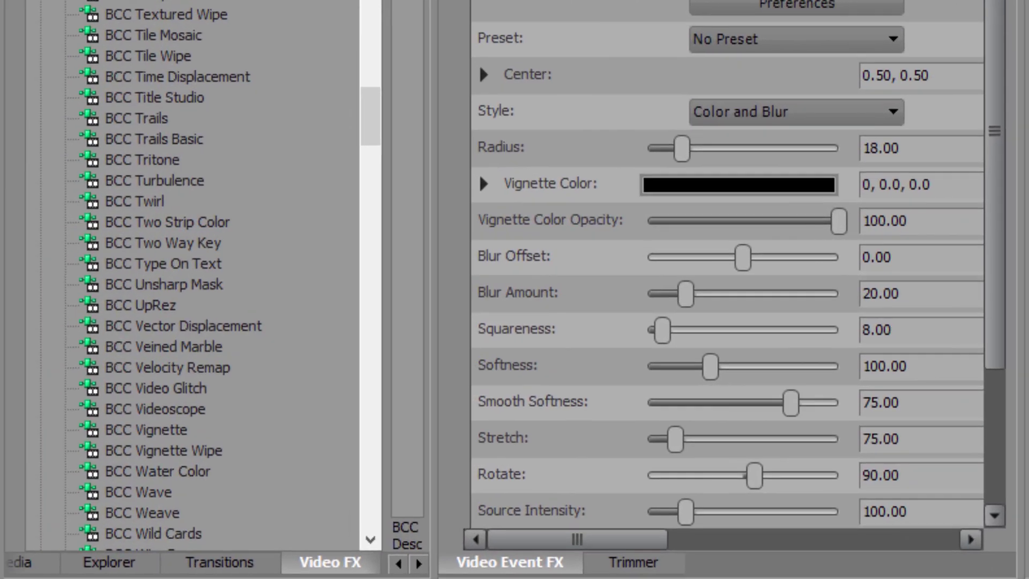
pyautogui.scroll(15, 356, 51)
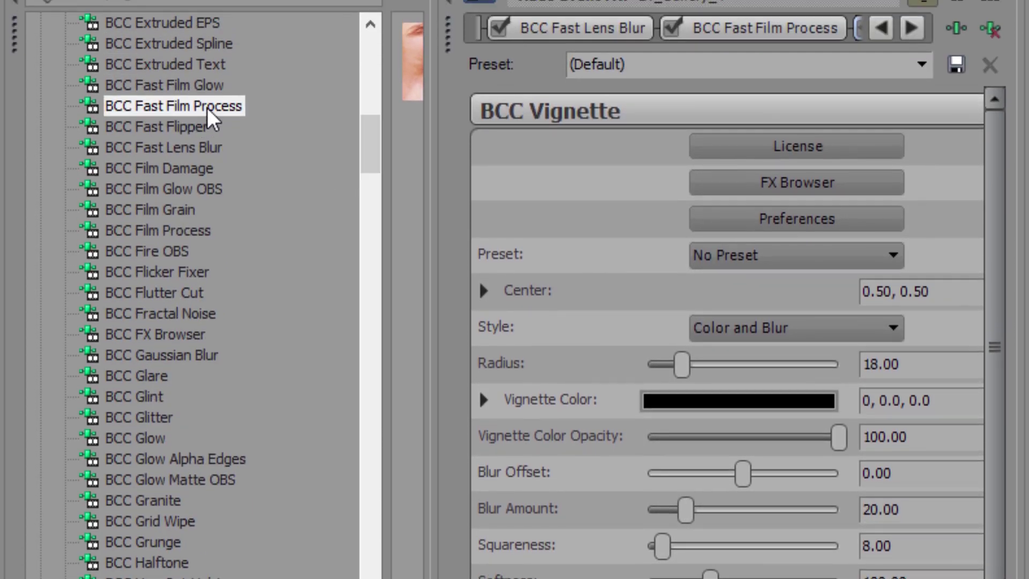
# Add another Fast Film Process with the ColorPush.bsp preset and Mix with Original 35.
pyautogui.moveTo(225, 49); pyautogui.dragTo(514, 222)
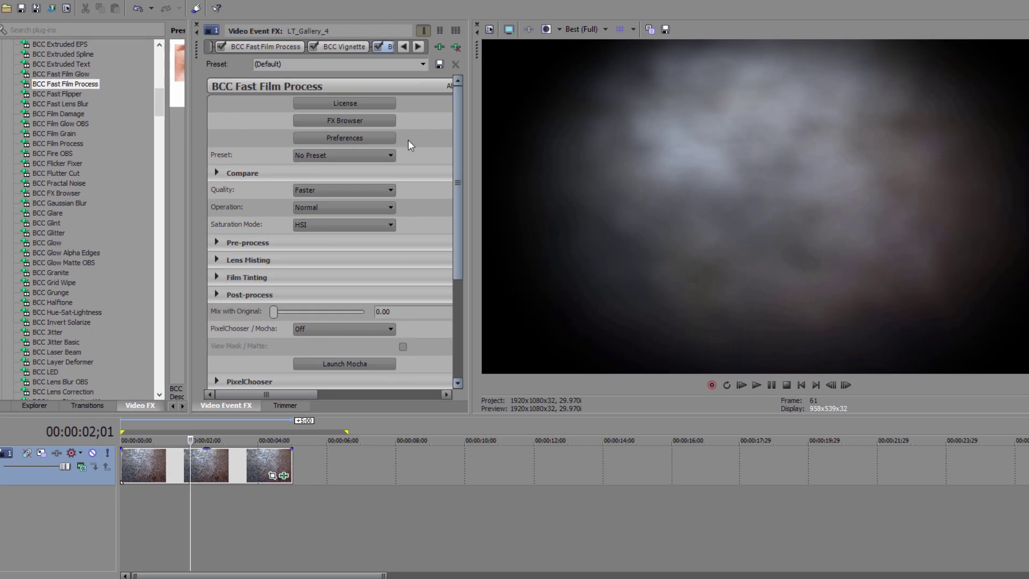
pyautogui.click(342, 157)
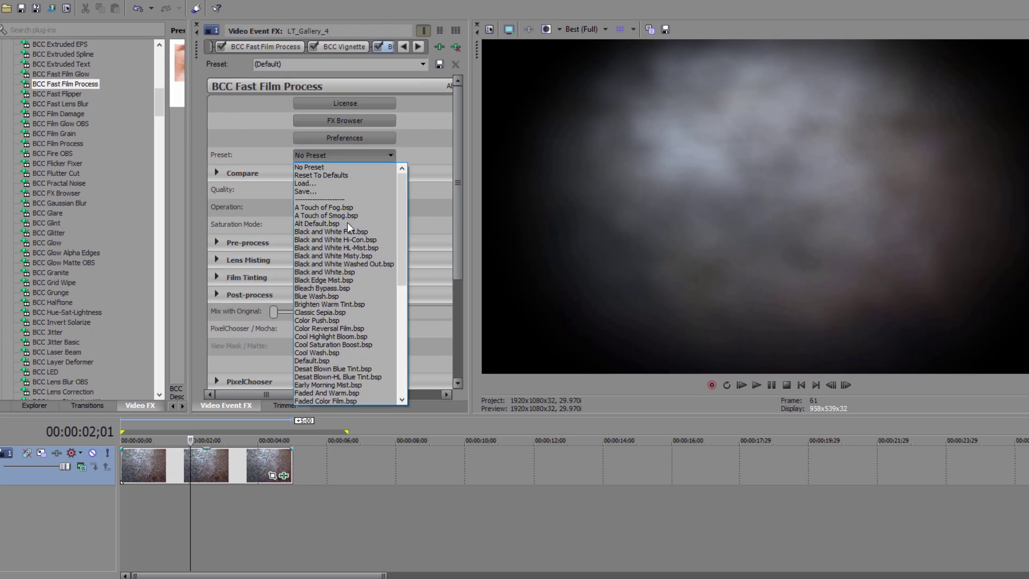
pyautogui.click(331, 320)
pyautogui.scroll(-2, 443, 264)
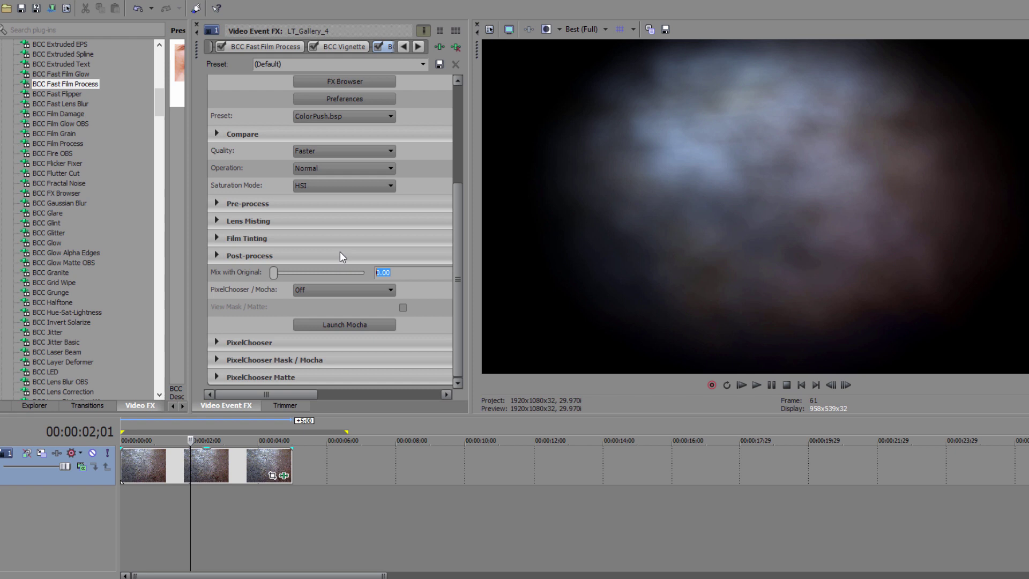
pyautogui.write('35')
pyautogui.press('Return')
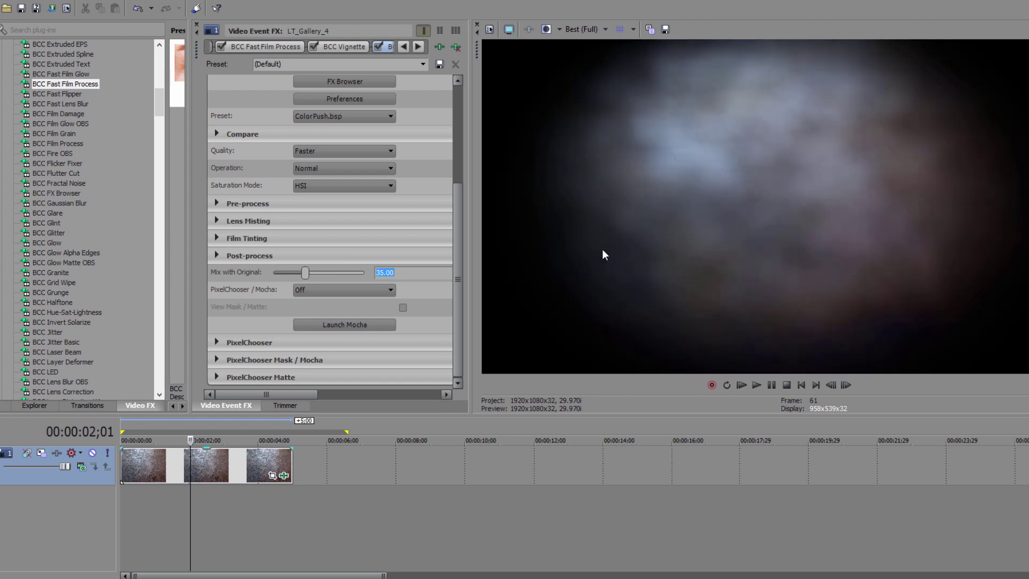
# Insert a new video track and place a Horizontal Blinds checkerboard generator on it.
pyautogui.rightClick(332, 461)
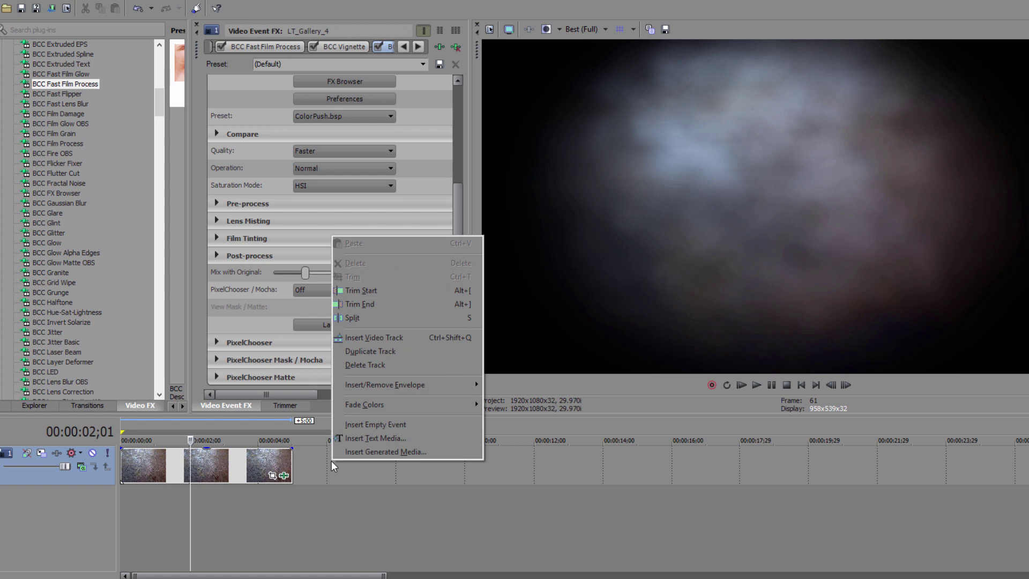
pyautogui.click(387, 338)
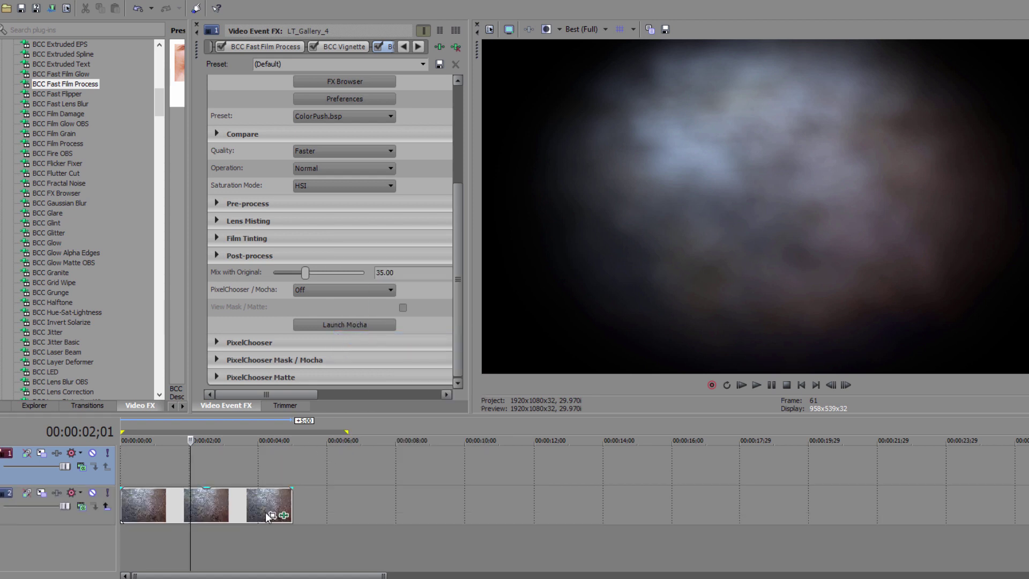
pyautogui.click(182, 407)
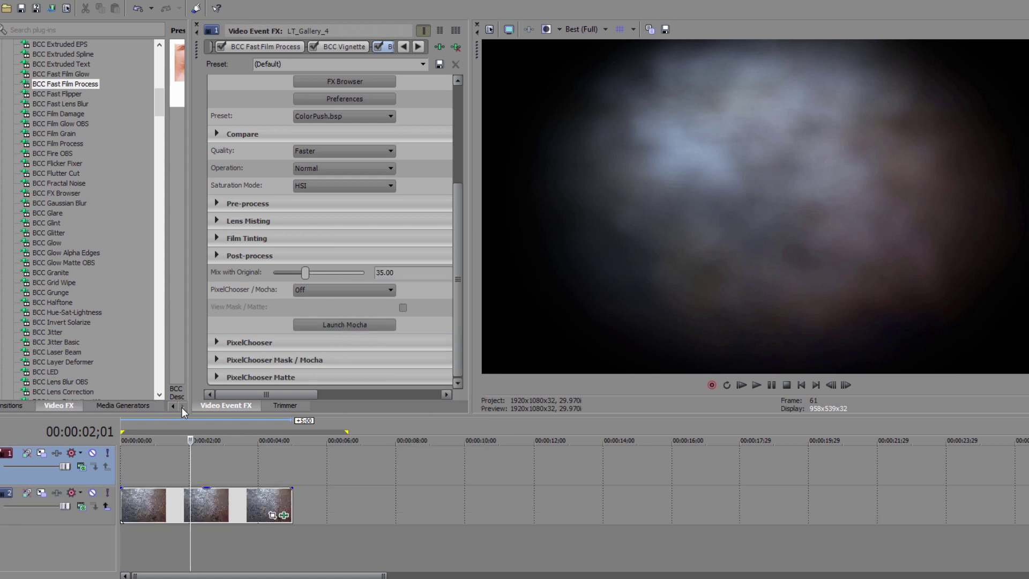
pyautogui.click(131, 407)
pyautogui.moveTo(152, 372); pyautogui.dragTo(134, 469)
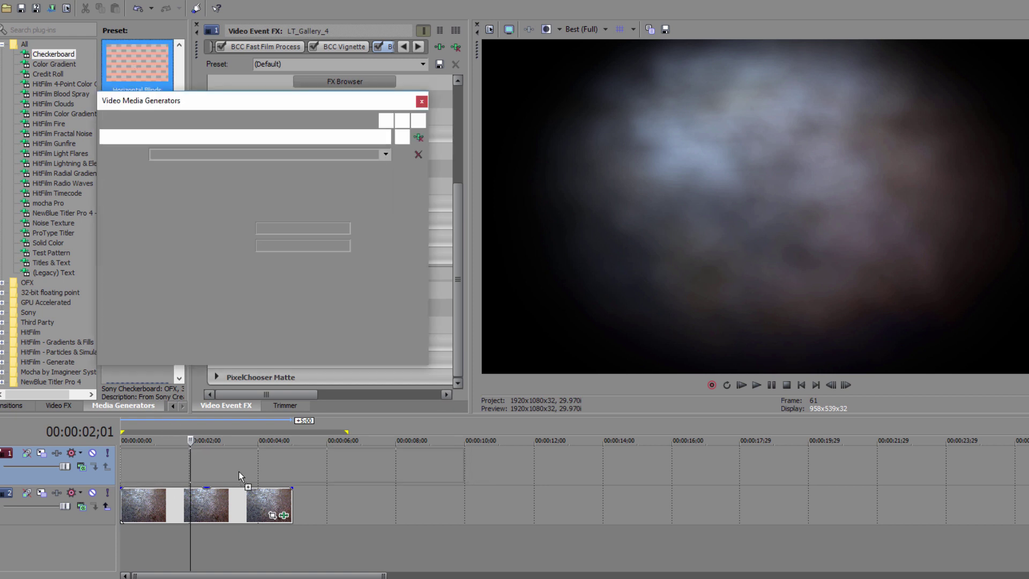
# Trim the checkerboard event to about 5 seconds and apply BCC Fast Film Process to it.
pyautogui.moveTo(461, 467); pyautogui.dragTo(292, 467)
pyautogui.click(422, 102)
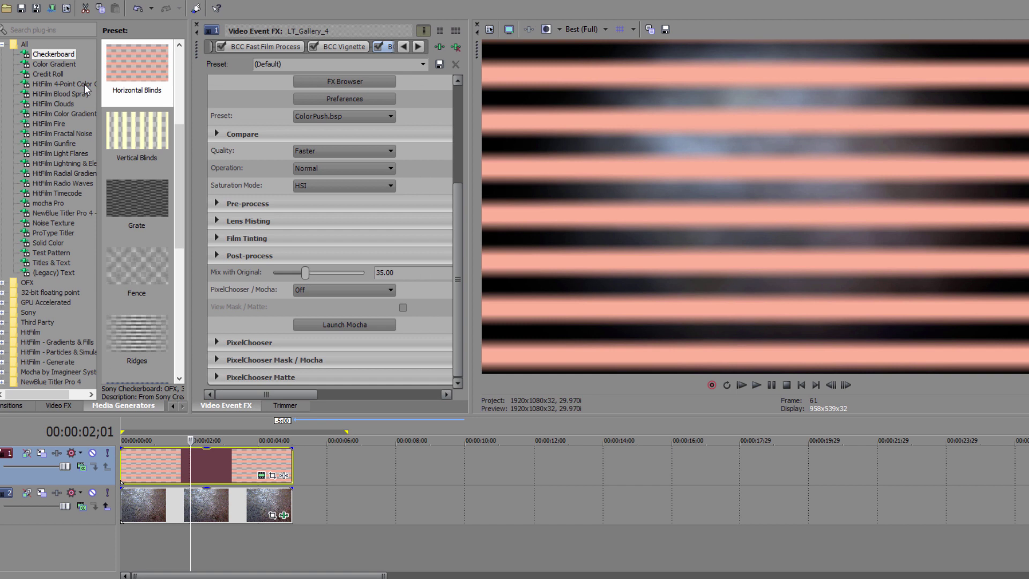
pyautogui.click(48, 406)
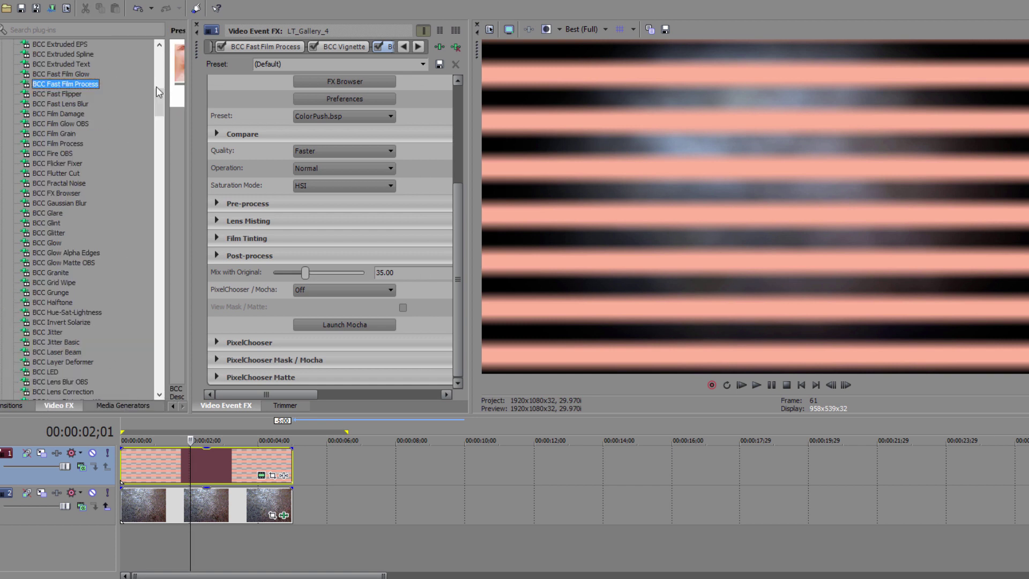
pyautogui.moveTo(66, 84); pyautogui.dragTo(179, 460)
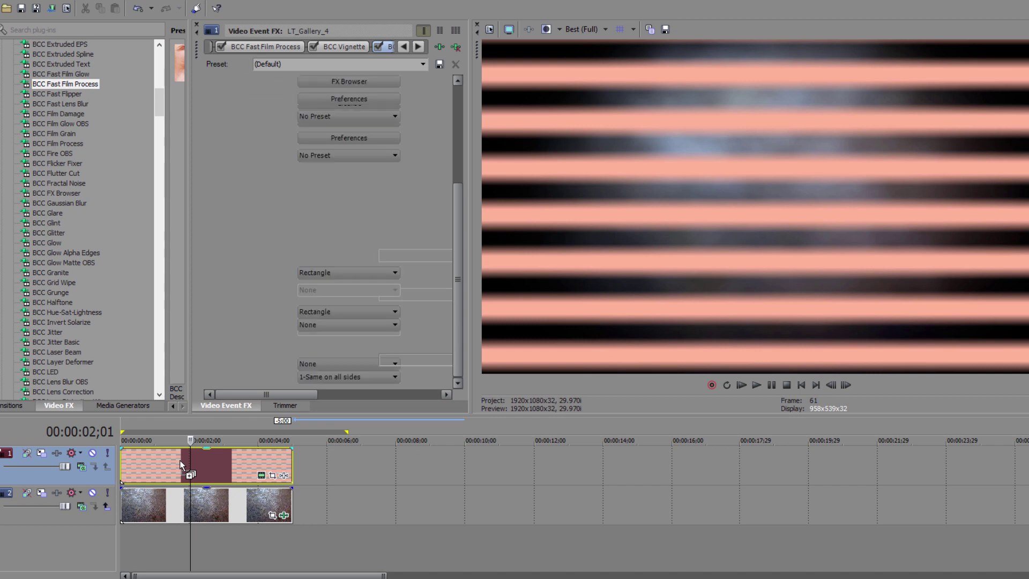
# Make the extruded path a circle with a 3D stroke of width 18.40.
pyautogui.click(182, 461)
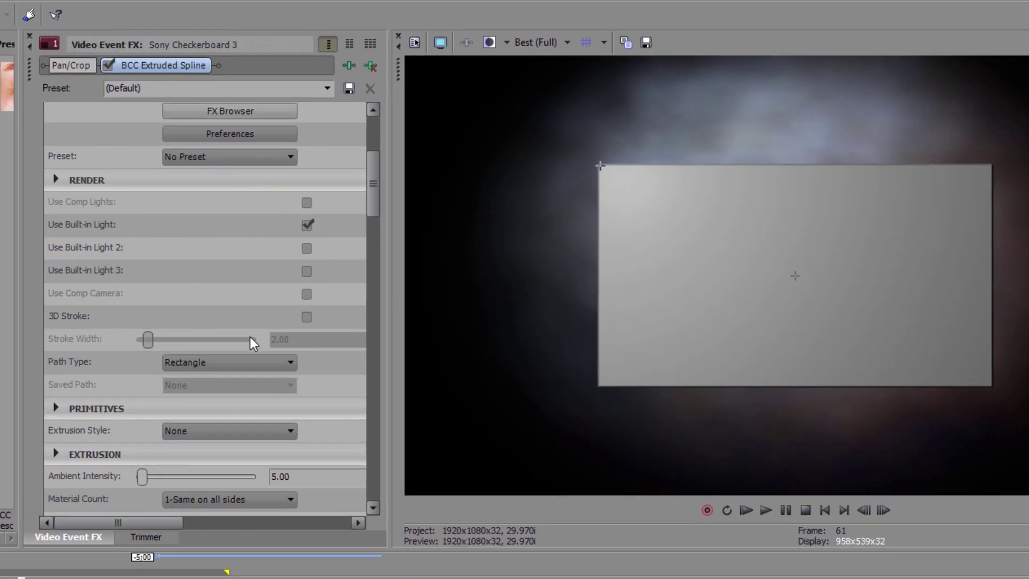
pyautogui.click(220, 358)
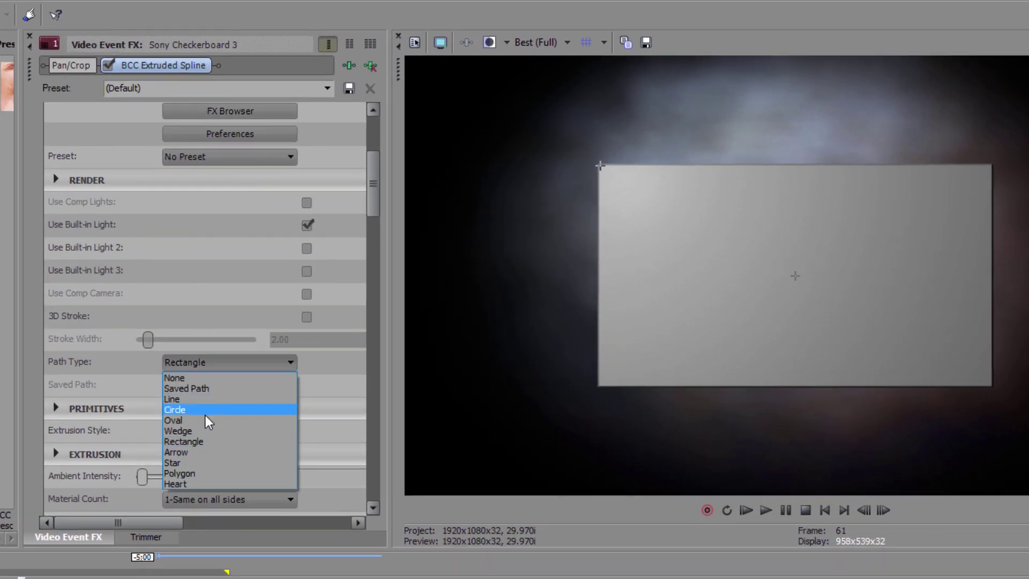
pyautogui.click(210, 412)
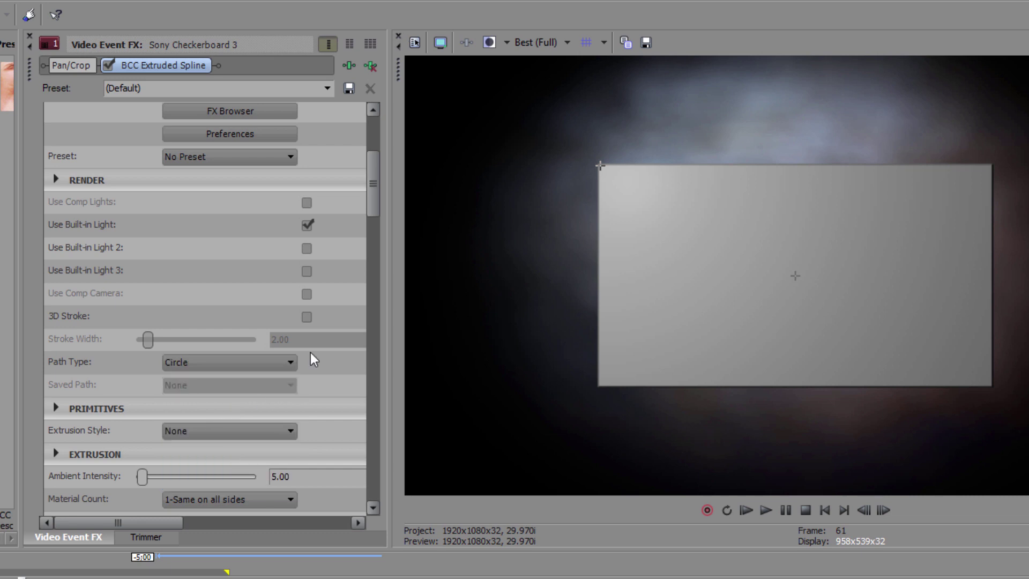
pyautogui.click(307, 317)
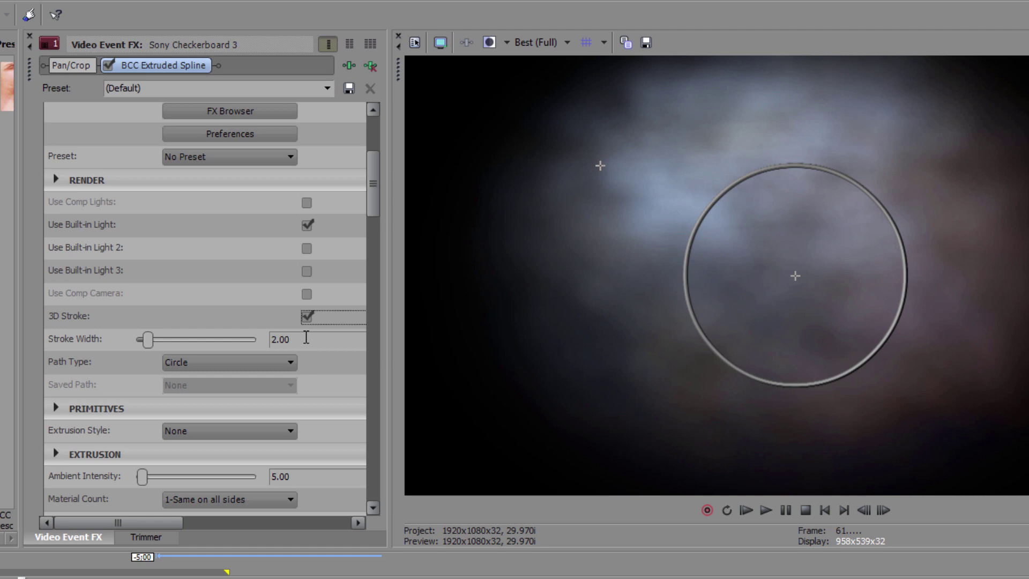
pyautogui.click(294, 338)
pyautogui.write('18.40')
pyautogui.press('Return')
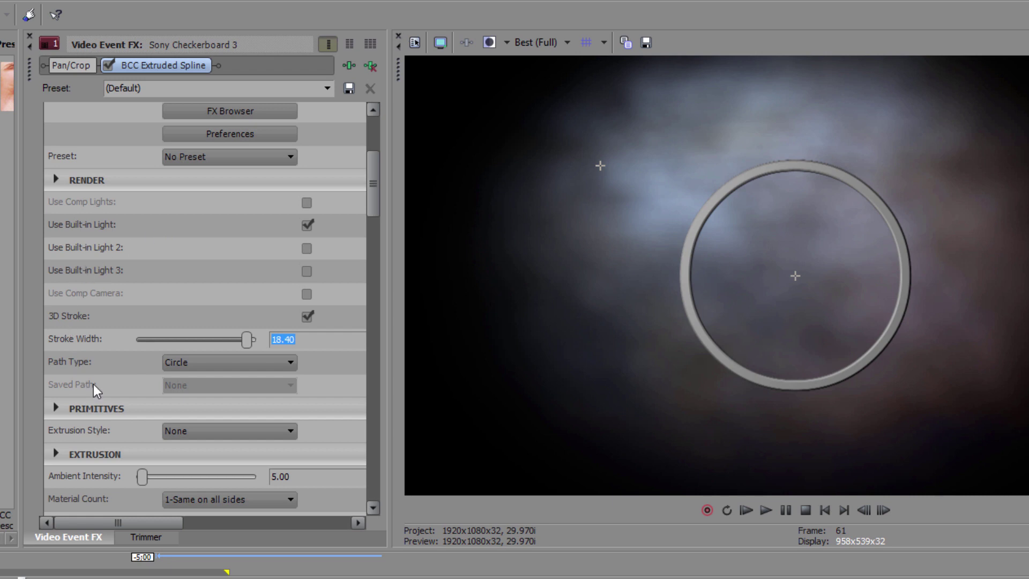
# Give the ring a rough stone material with the Swirly Gray Marble front texture.
pyautogui.scroll(-3, 97, 461)
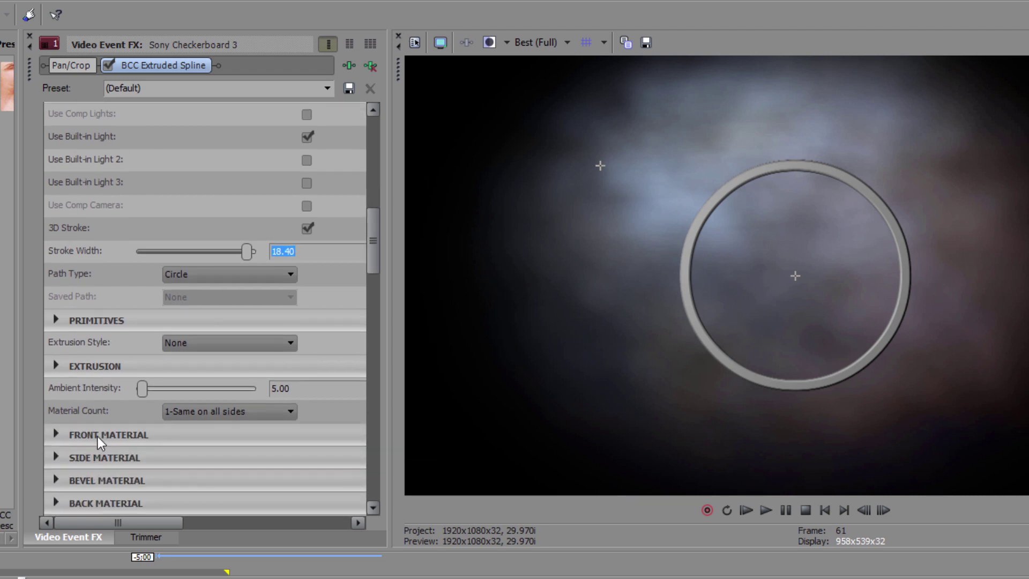
pyautogui.click(55, 435)
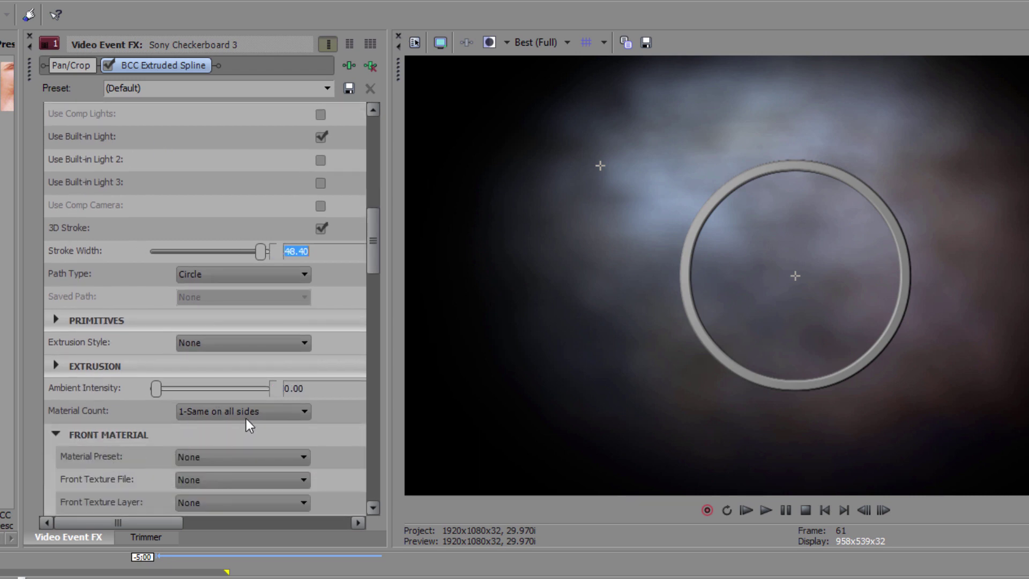
pyautogui.click(230, 457)
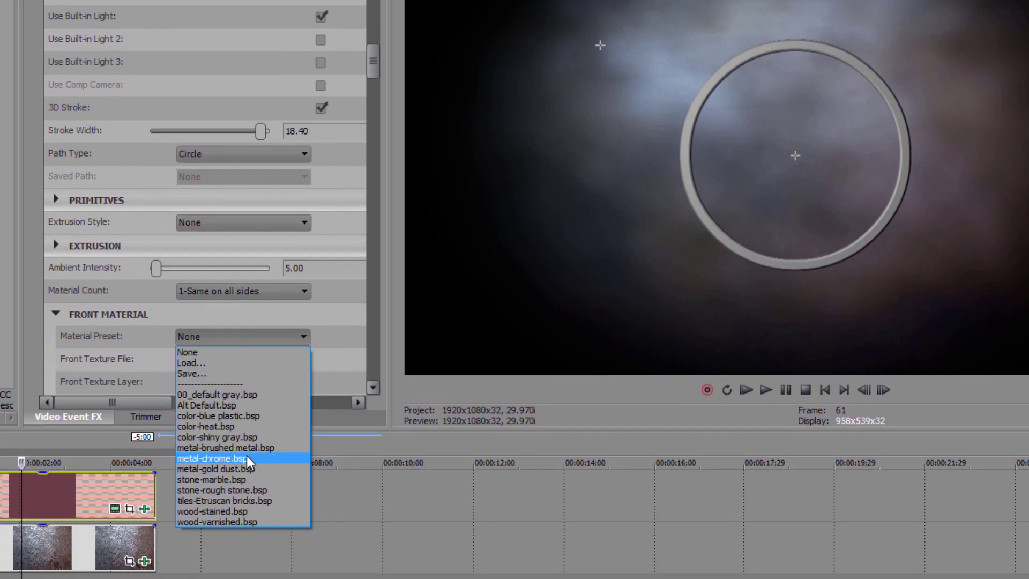
pyautogui.click(243, 490)
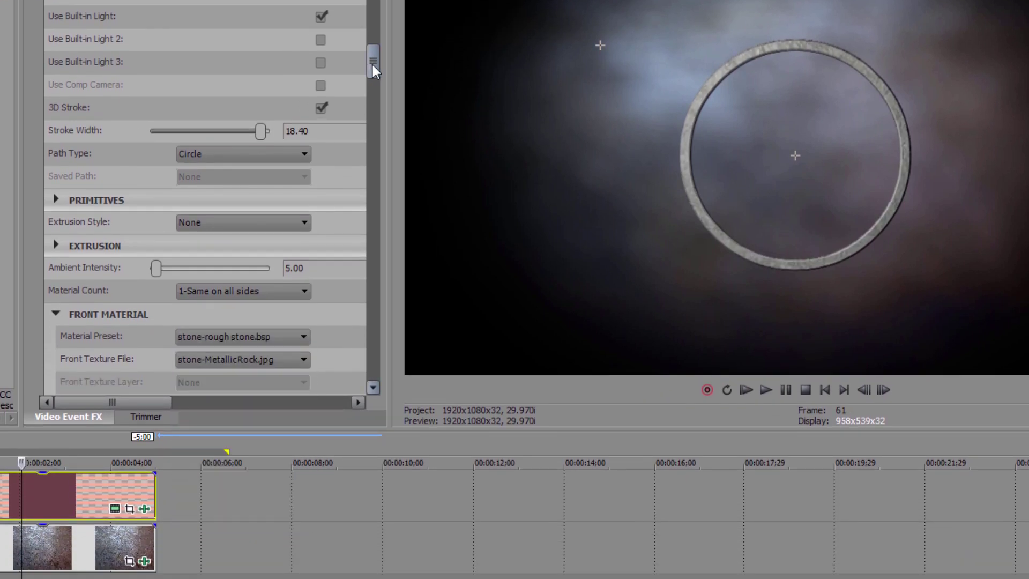
pyautogui.moveTo(372, 65); pyautogui.dragTo(374, 137)
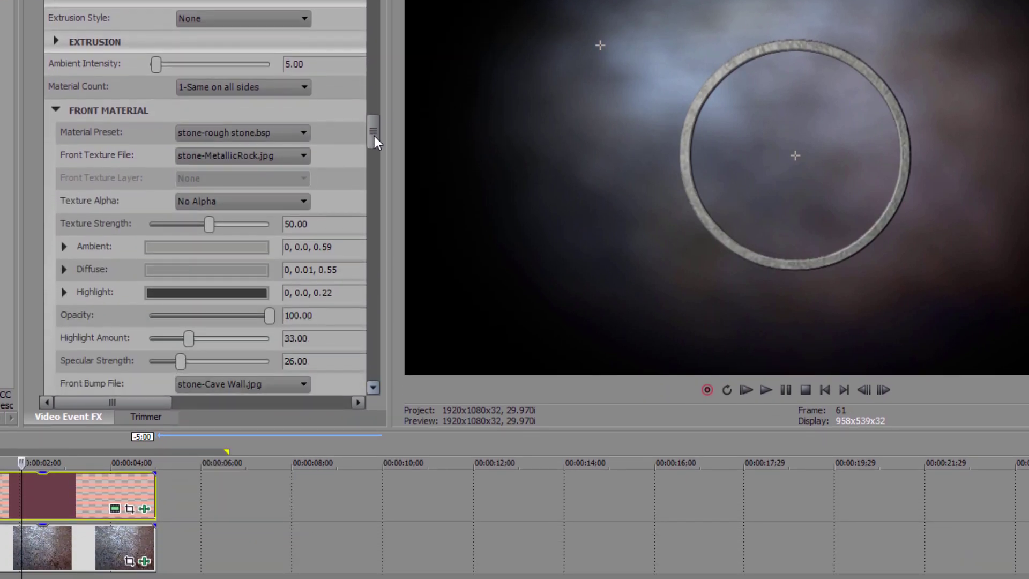
pyautogui.click(267, 159)
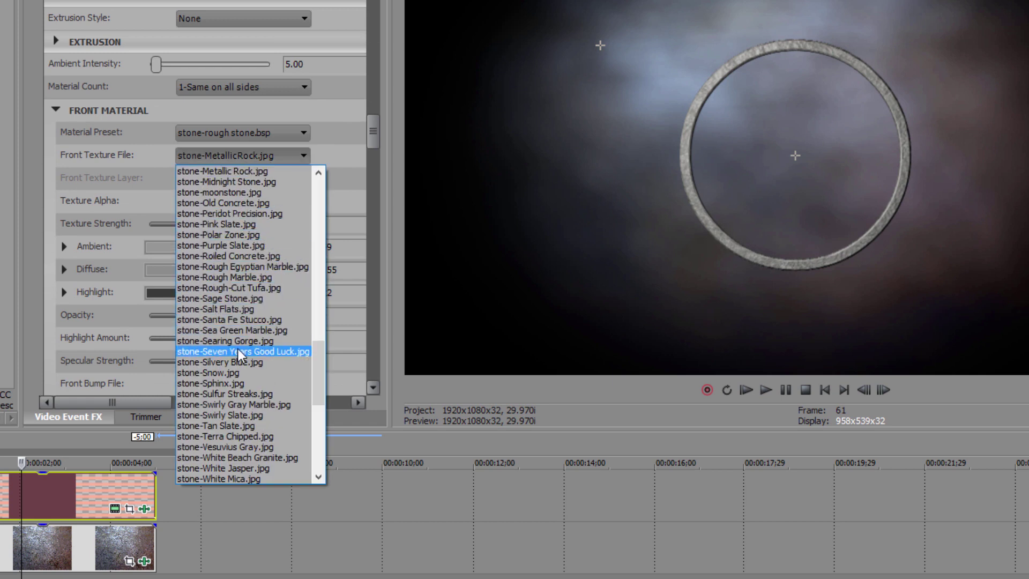
pyautogui.click(258, 403)
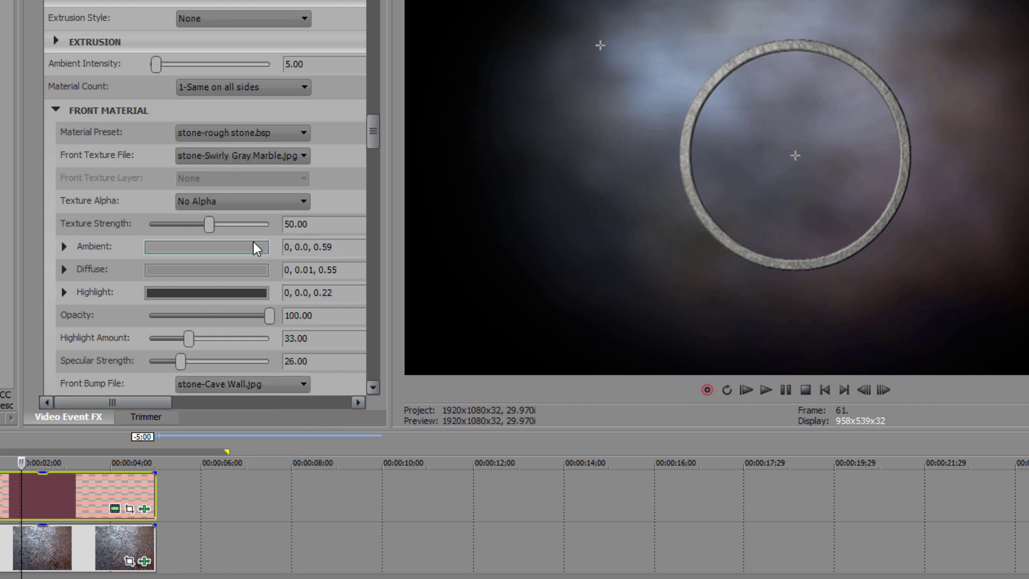
pyautogui.click(296, 338)
pyautogui.click(320, 362)
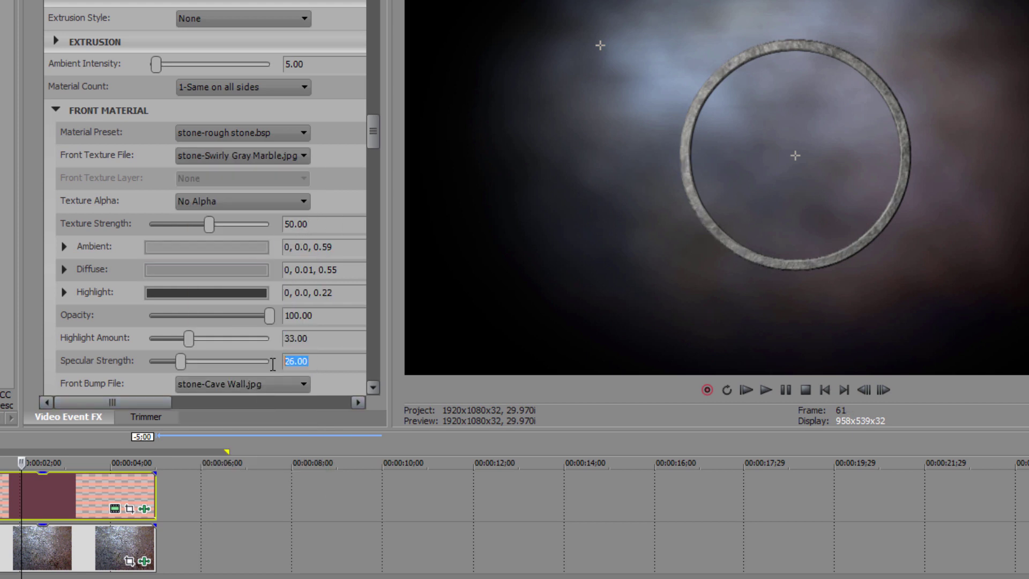
# Use stone-Deep Cave as the ring's bump texture.
pyautogui.moveTo(368, 133); pyautogui.dragTo(352, 209)
pyautogui.click(270, 164)
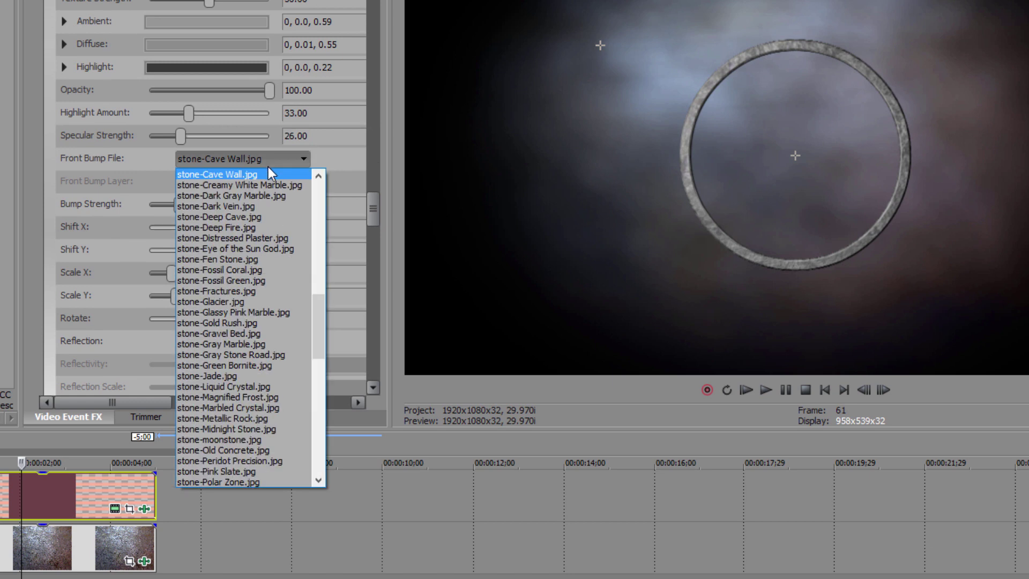
pyautogui.click(252, 218)
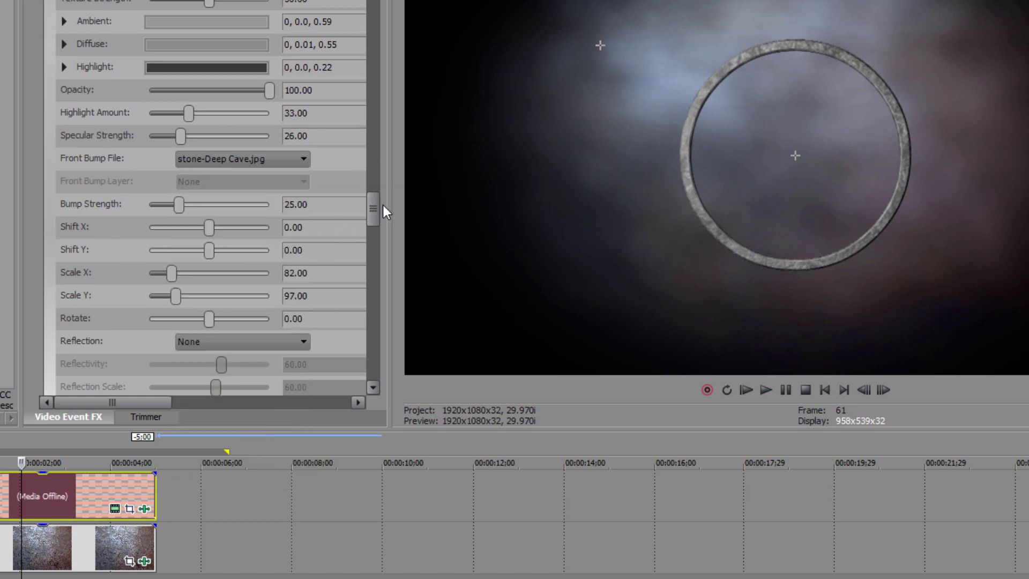
pyautogui.moveTo(372, 210); pyautogui.dragTo(361, 333)
pyautogui.click(321, 371)
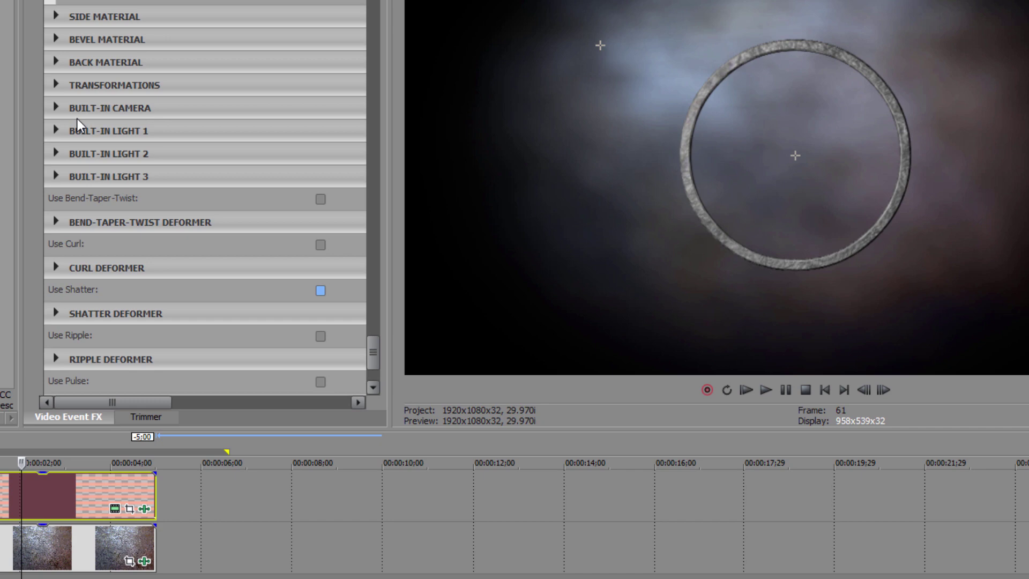
# Enlarge the ring with a Master Scale of 177.
pyautogui.click(56, 85)
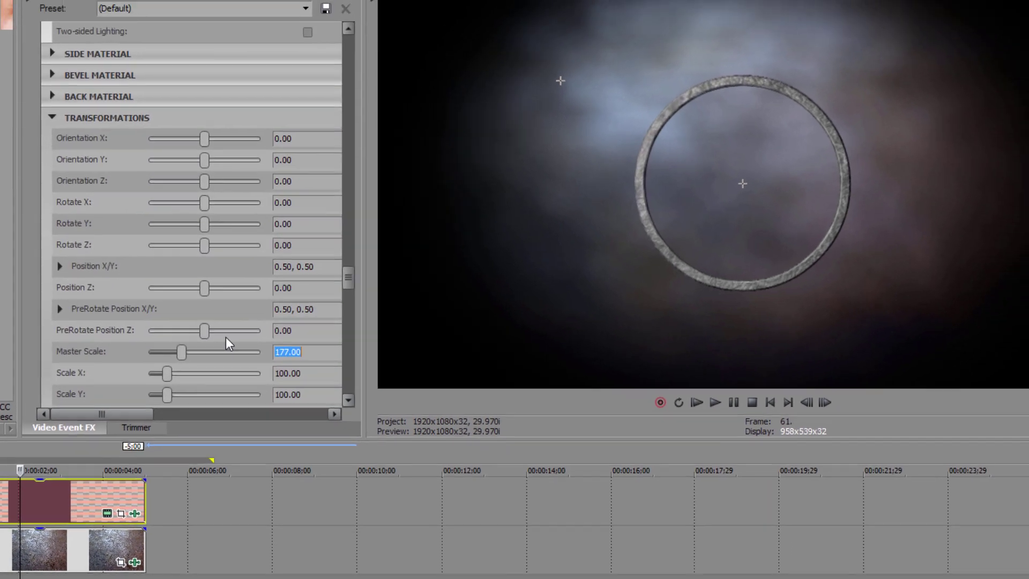
pyautogui.write('177')
pyautogui.press('Return')
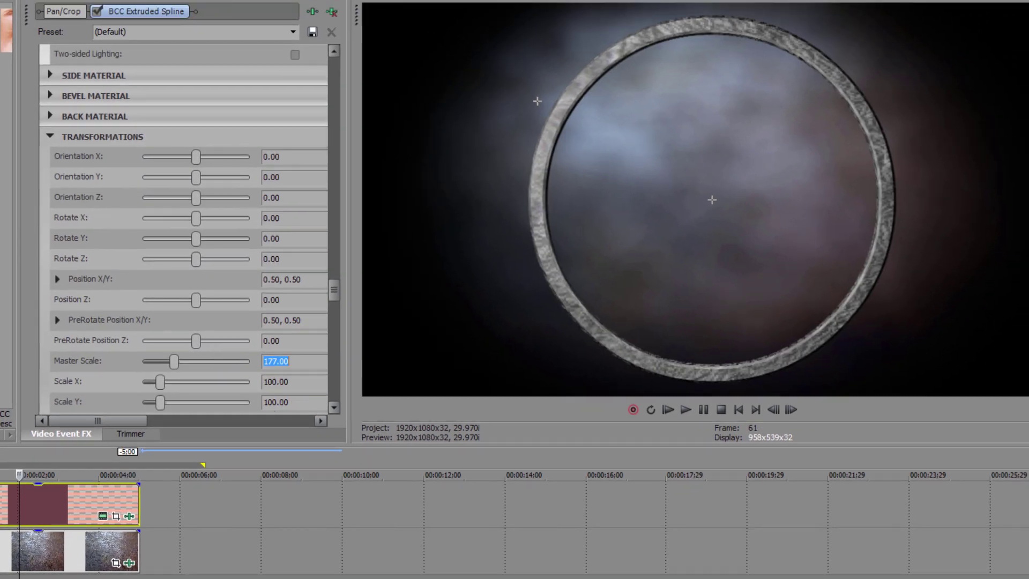
# Enable keyframing for Orbit Radius and Orbit Spin in the built-in camera settings.
pyautogui.click(51, 137)
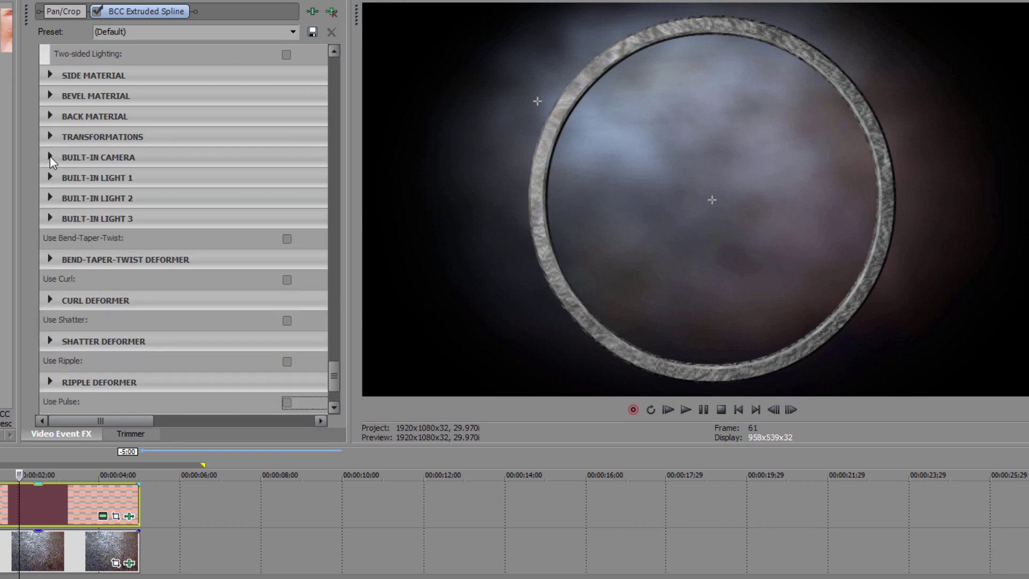
pyautogui.click(50, 157)
pyautogui.moveTo(337, 299); pyautogui.dragTo(418, 361)
pyautogui.click(216, 98)
pyautogui.click(211, 108)
pyautogui.click(374, 167)
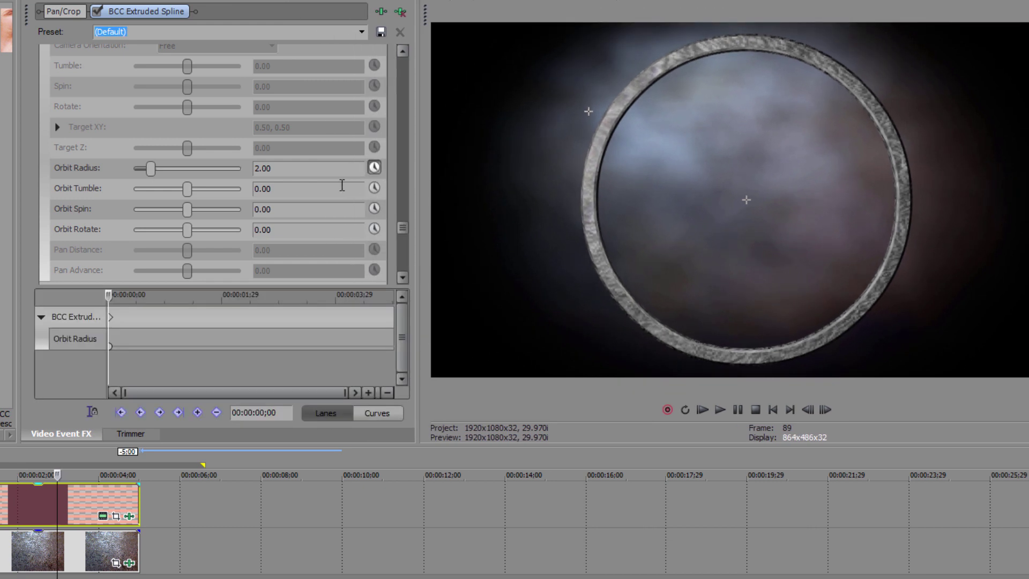
pyautogui.click(374, 209)
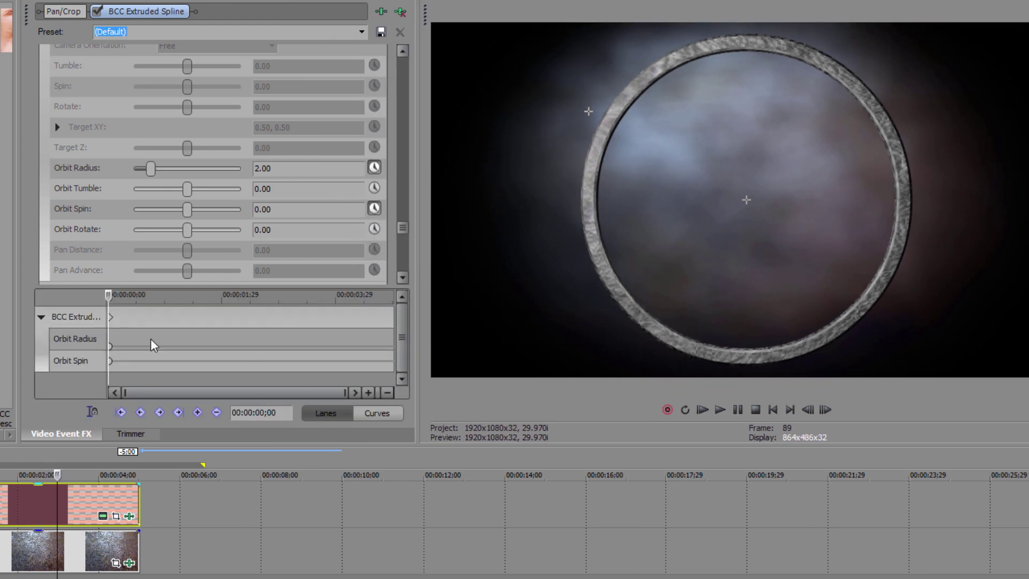
# At 00:00:04;03 set Orbit Radius 0.50 and Orbit Spin 50, then preview the orbit.
pyautogui.moveTo(112, 306); pyautogui.dragTo(341, 321)
pyautogui.click(214, 169)
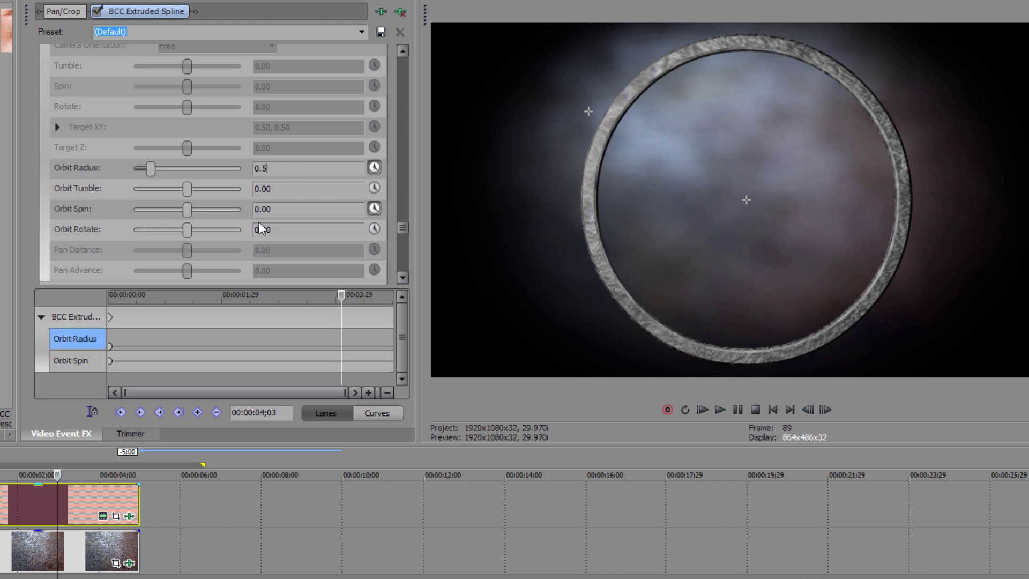
pyautogui.click(230, 209)
pyautogui.write('50')
pyautogui.press('Return')
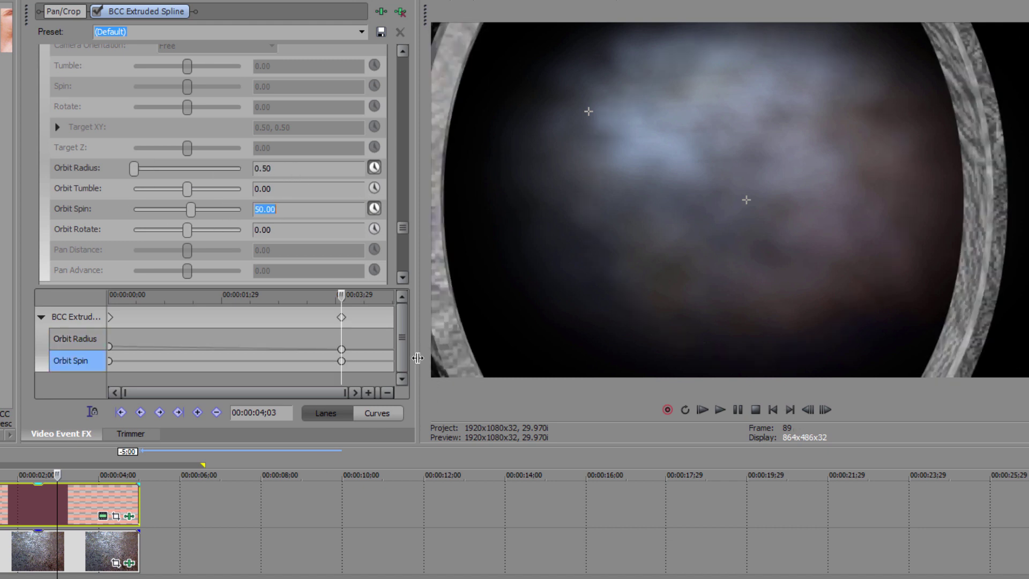
pyautogui.moveTo(418, 358); pyautogui.dragTo(294, 358)
pyautogui.press('space')
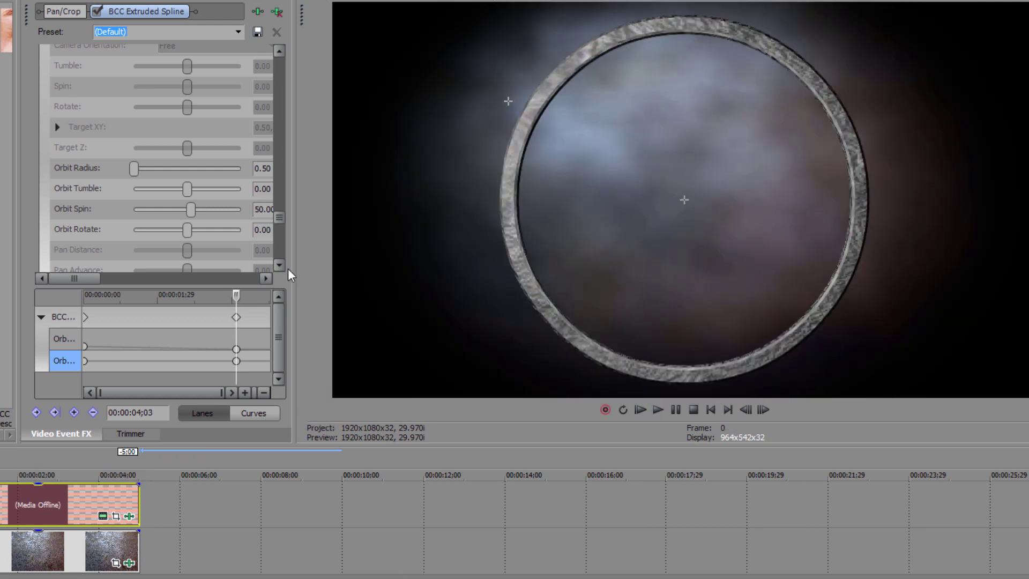
# Set the Shatter Deformer's Crackability to 30.
pyautogui.moveTo(278, 217); pyautogui.dragTo(374, 272)
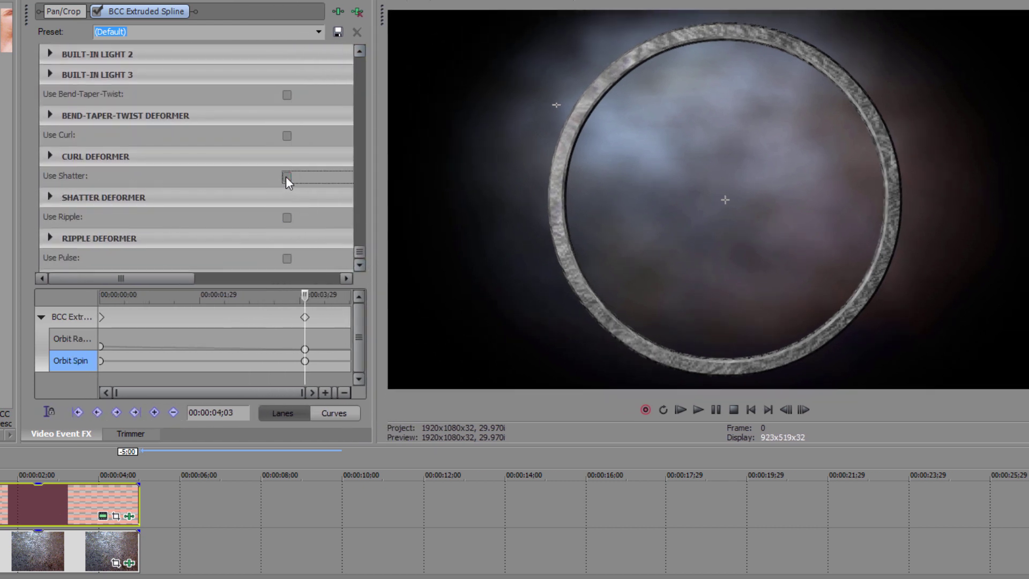
pyautogui.click(50, 198)
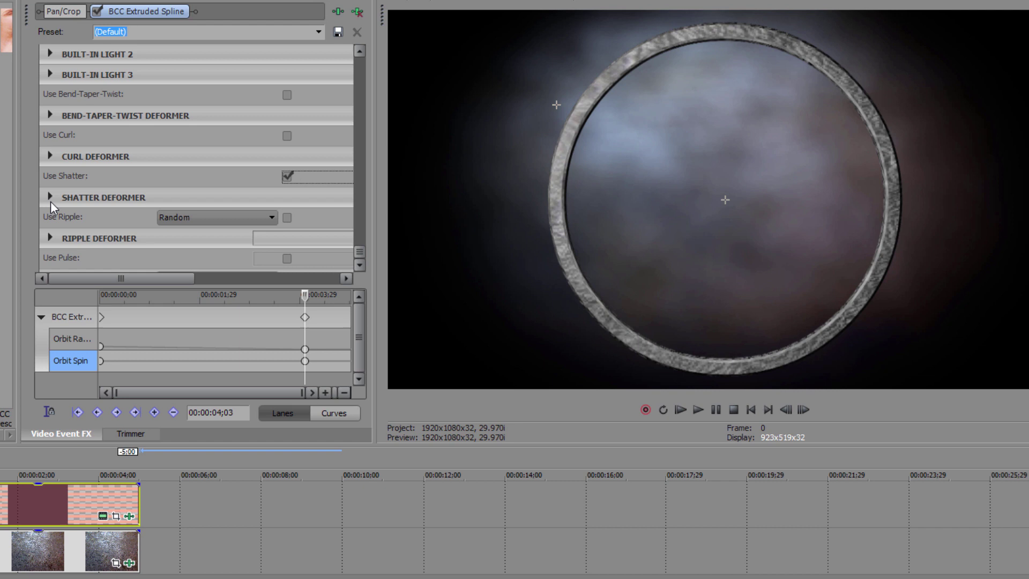
pyautogui.moveTo(312, 286); pyautogui.dragTo(305, 363)
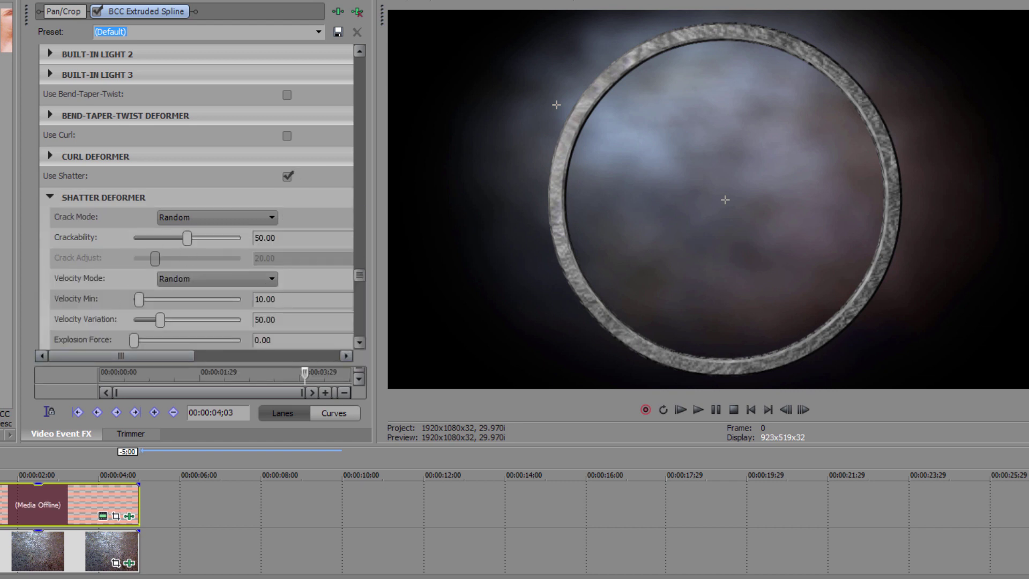
pyautogui.click(286, 239)
pyautogui.write('30')
pyautogui.press('Return')
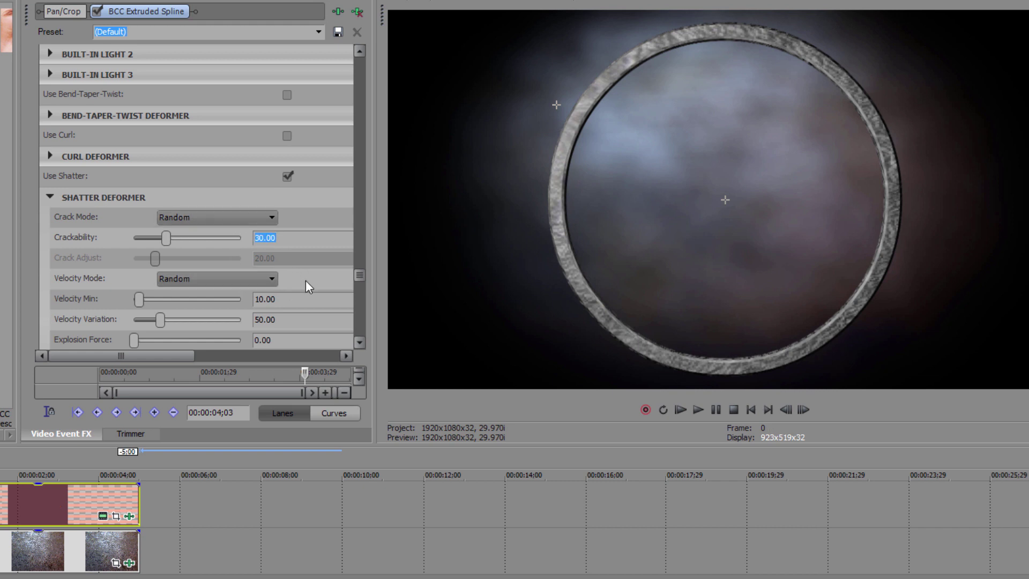
# Set Explosion Force to 4 and Gravity to -1.
pyautogui.scroll(-1, 309, 285)
pyautogui.scroll(-1, 287, 274)
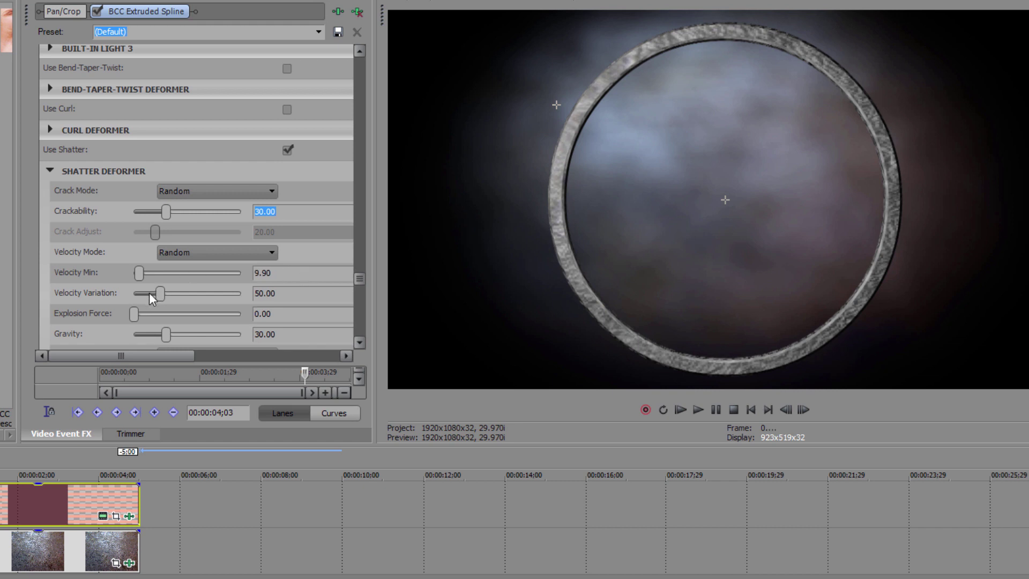
pyautogui.click(284, 313)
pyautogui.press('Tab')
pyautogui.write('-1')
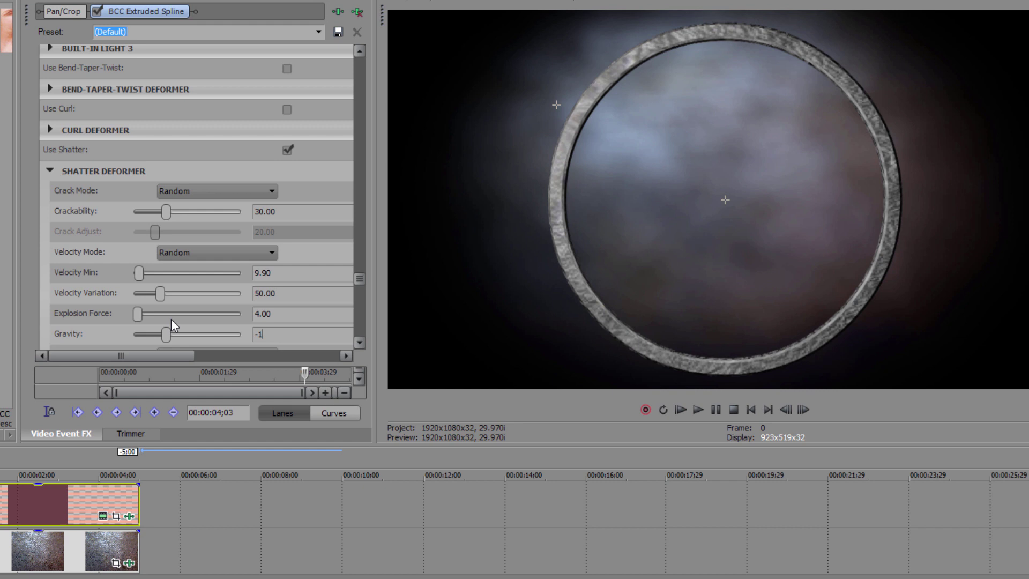
pyautogui.moveTo(360, 279); pyautogui.dragTo(352, 309)
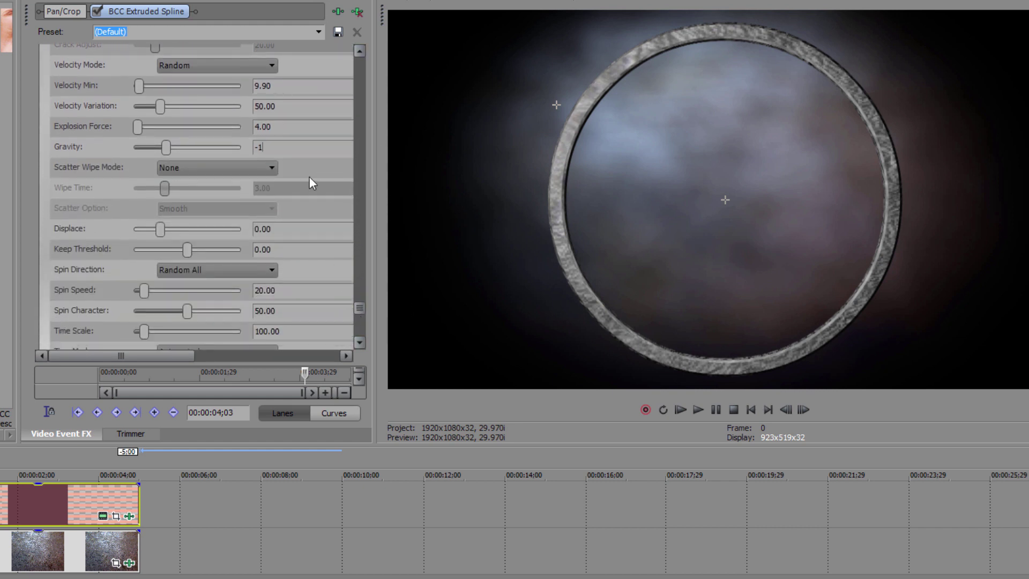
# Set Scatter Wipe Mode to Left->Right with Wipe Time 2.34, and preview near 2 seconds.
pyautogui.click(274, 168)
pyautogui.click(254, 184)
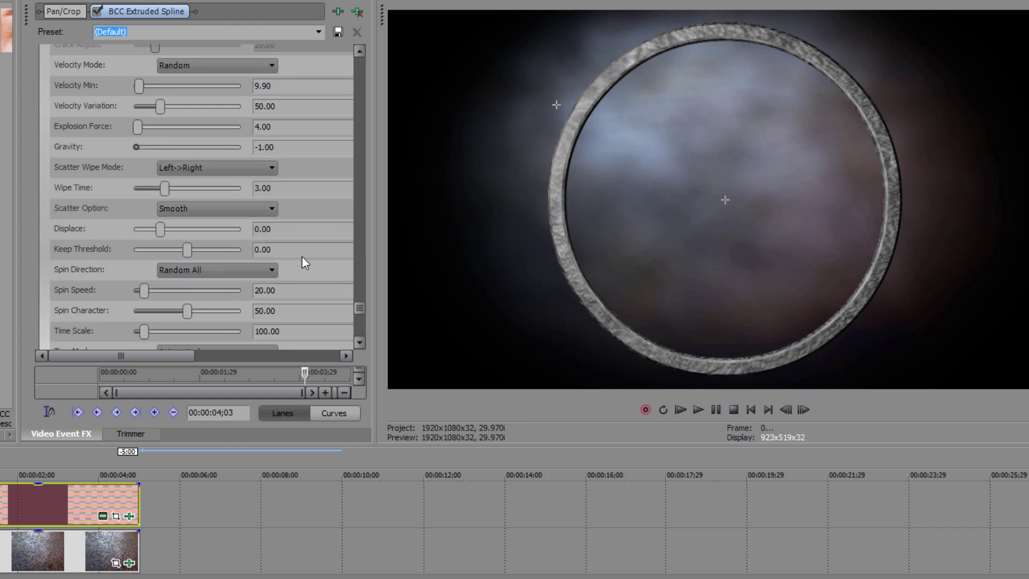
pyautogui.write('2.34')
pyautogui.click(16, 473)
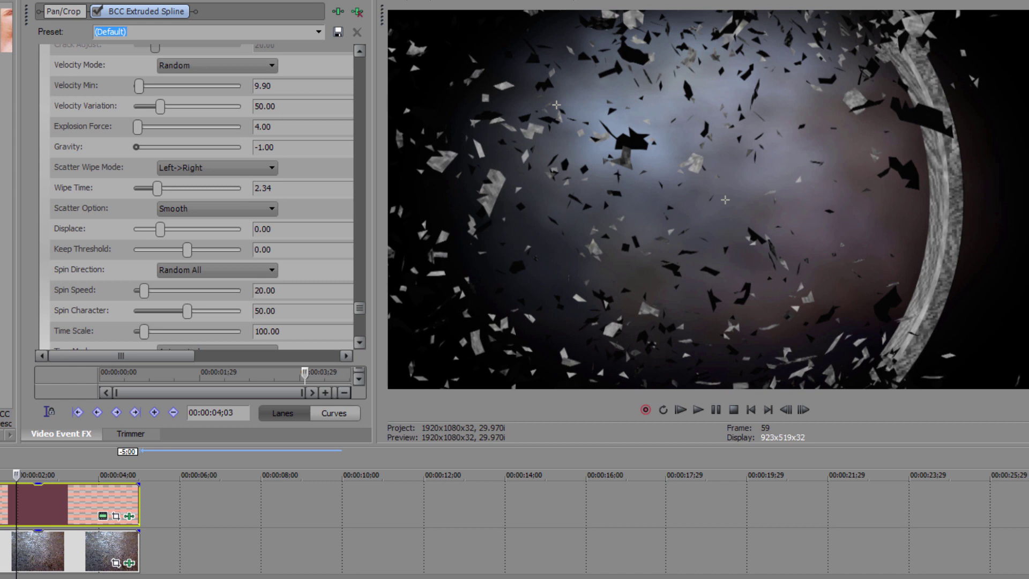
# Apply BCC Drop Shadow to the ring, then insert a video track and move the checkerboard onto it.
pyautogui.moveTo(5, 418); pyautogui.dragTo(22, 518)
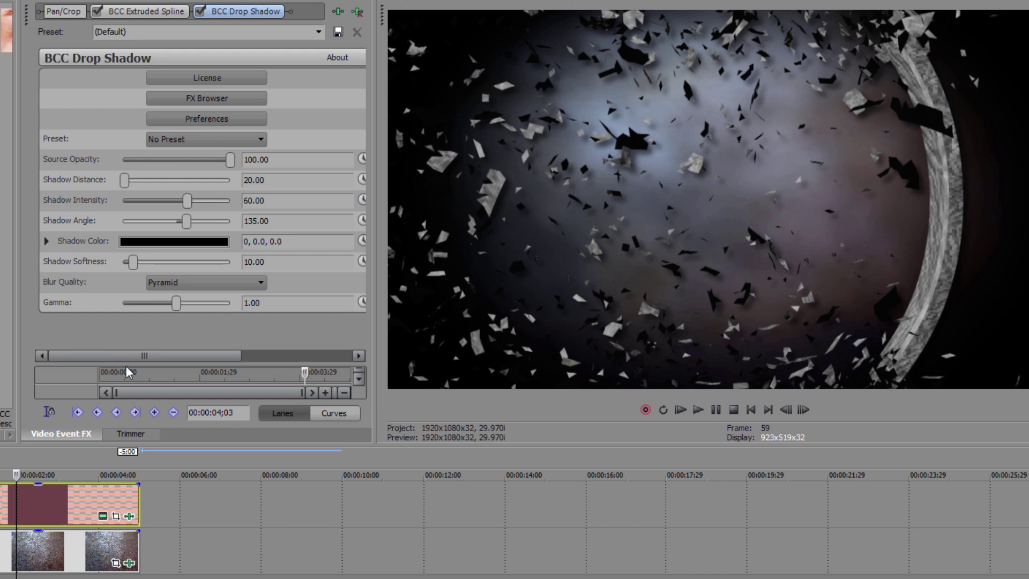
pyautogui.rightClick(186, 546)
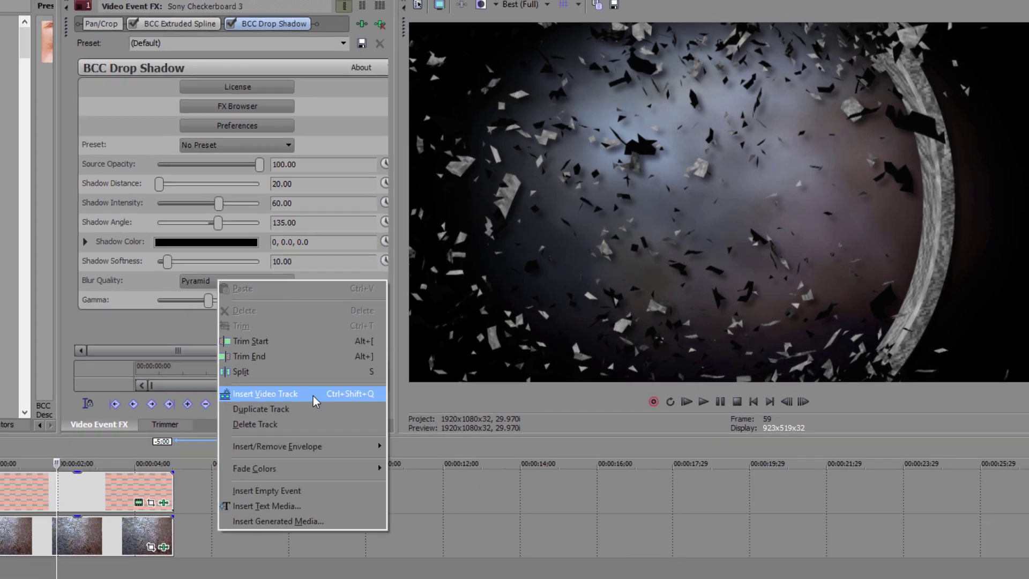
pyautogui.click(313, 396)
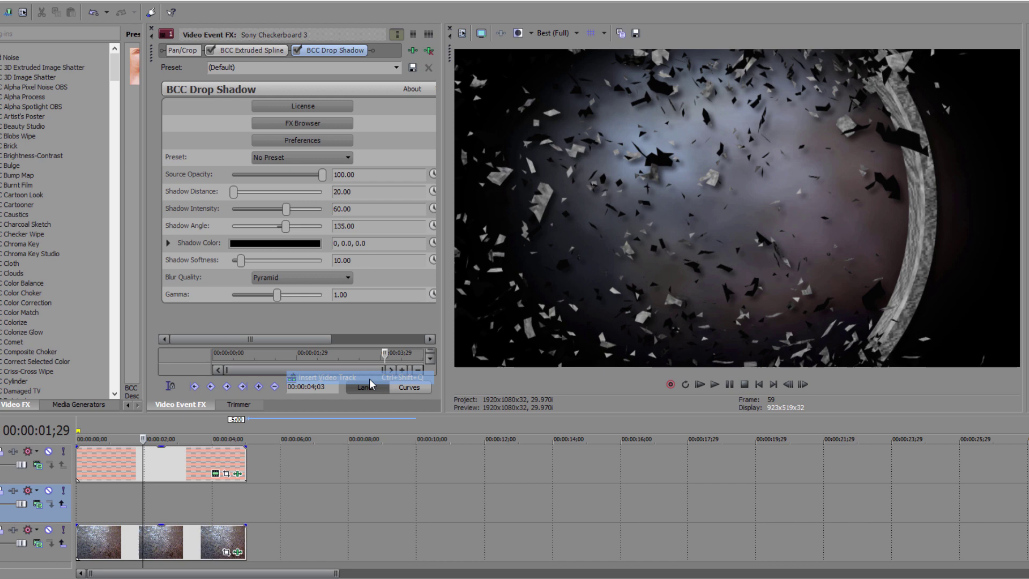
pyautogui.moveTo(220, 489); pyautogui.dragTo(222, 491)
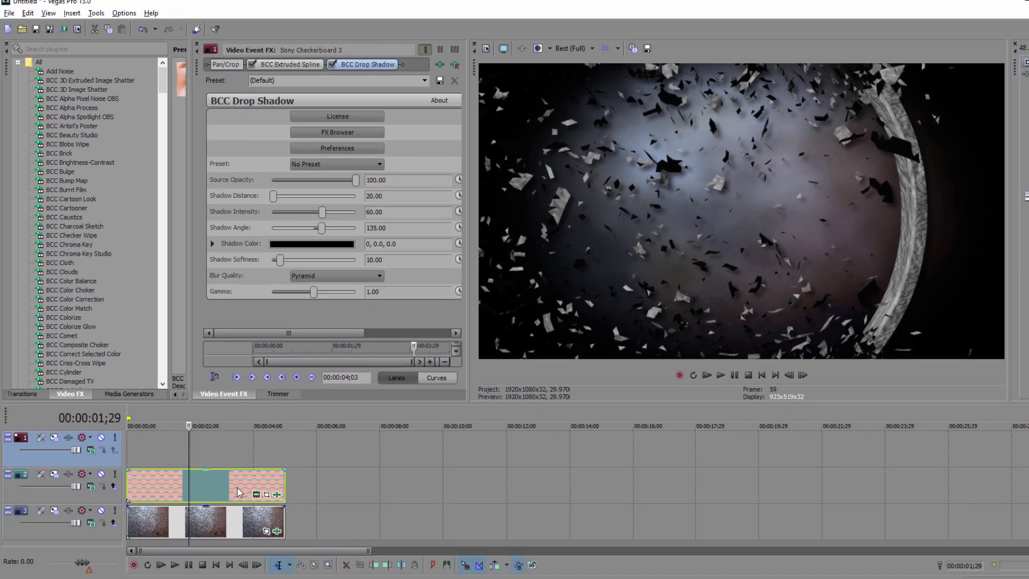
# Add a 4-second Horizontal Blinds checkerboard event to the top track.
pyautogui.click(121, 395)
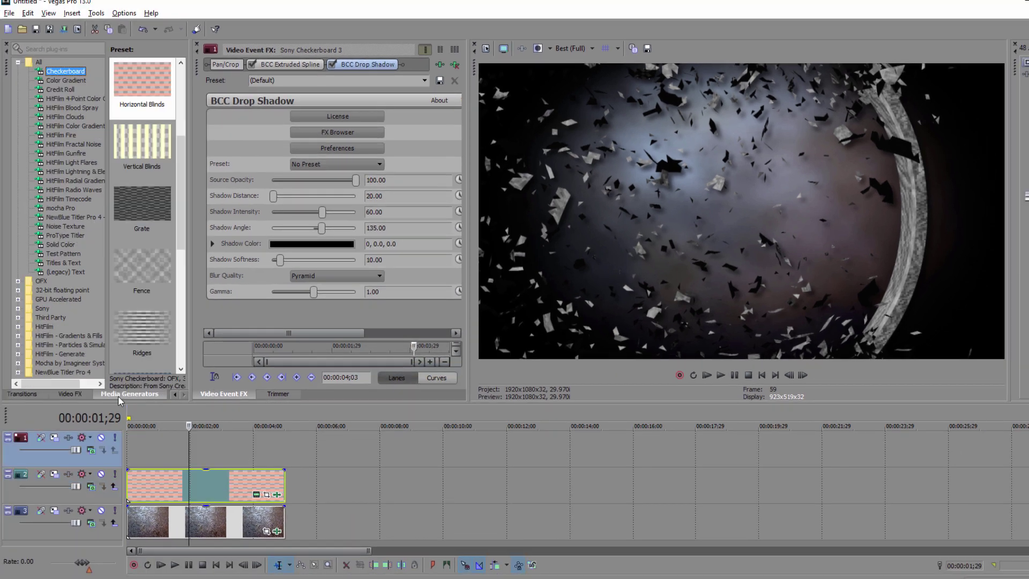
pyautogui.moveTo(143, 87); pyautogui.dragTo(324, 456)
pyautogui.moveTo(440, 445); pyautogui.dragTo(285, 448)
pyautogui.click(206, 452)
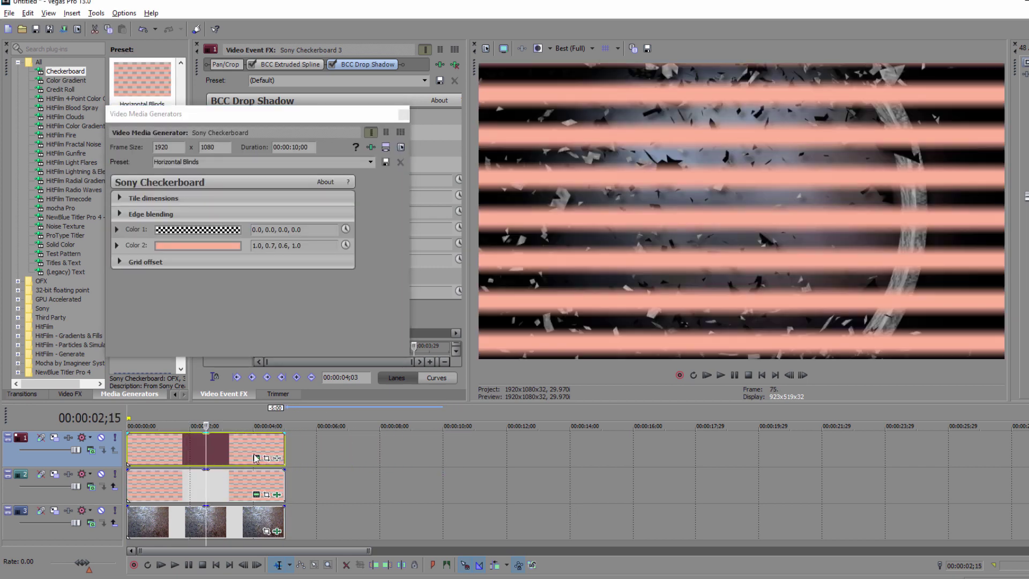
pyautogui.click(404, 114)
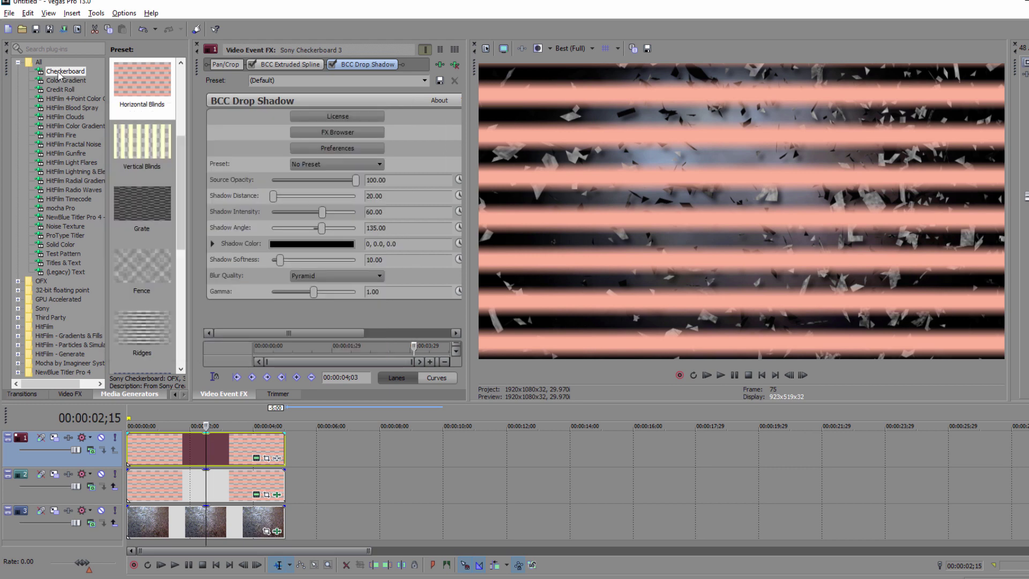
# Apply BCC Extruded Text to the blinds event and select its placeholder text for replacement.
pyautogui.click(70, 394)
pyautogui.scroll(-5, 79, 307)
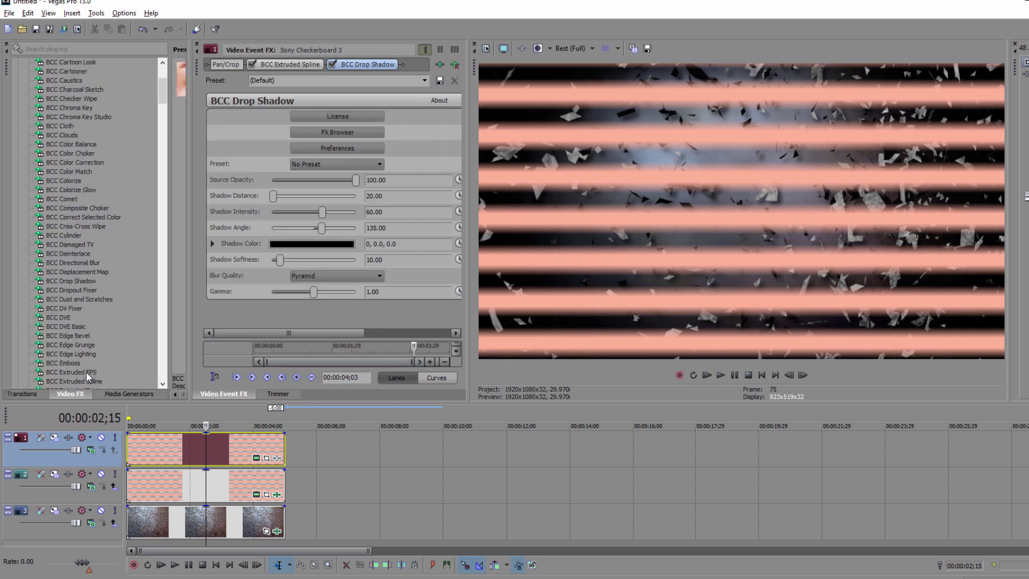
pyautogui.scroll(-2, 87, 377)
pyautogui.moveTo(72, 336); pyautogui.dragTo(450, 143)
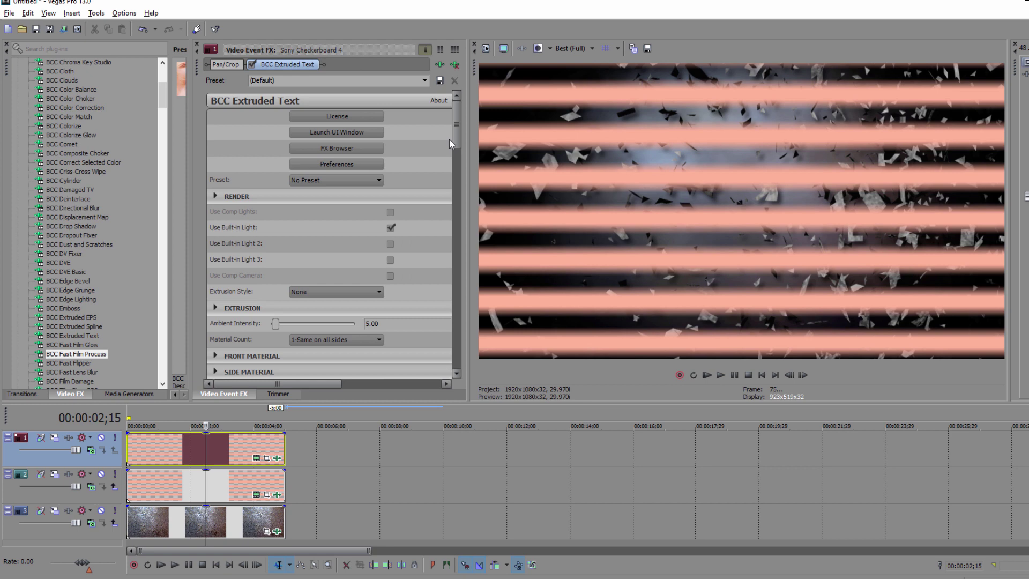
pyautogui.click(360, 133)
pyautogui.hotkey('ctrl', 'a')
# Enter SHATTER as the extruded text and give its front the rough stone material preset.
pyautogui.write('SHAT')
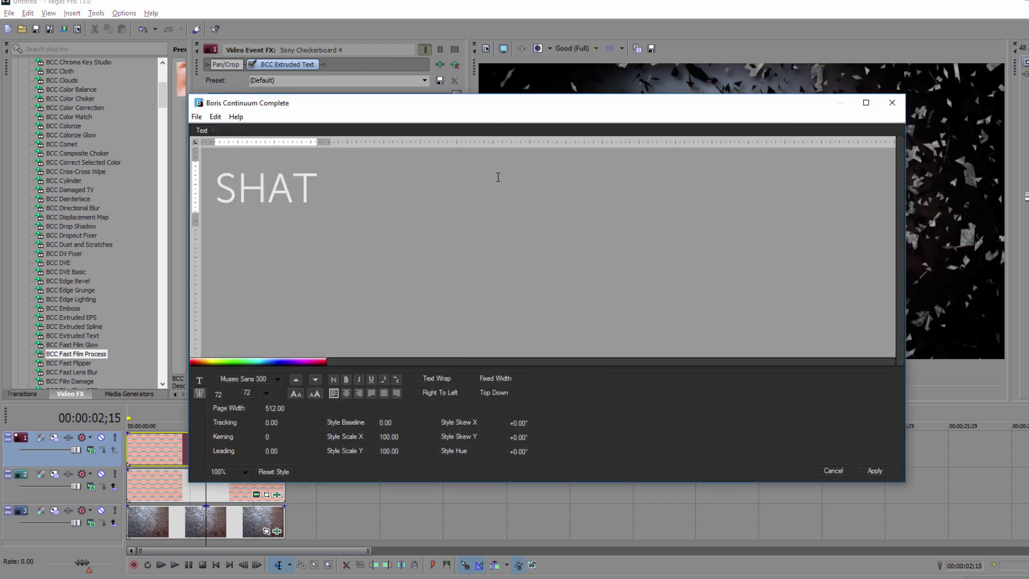
pyautogui.write('TER')
pyautogui.click(879, 471)
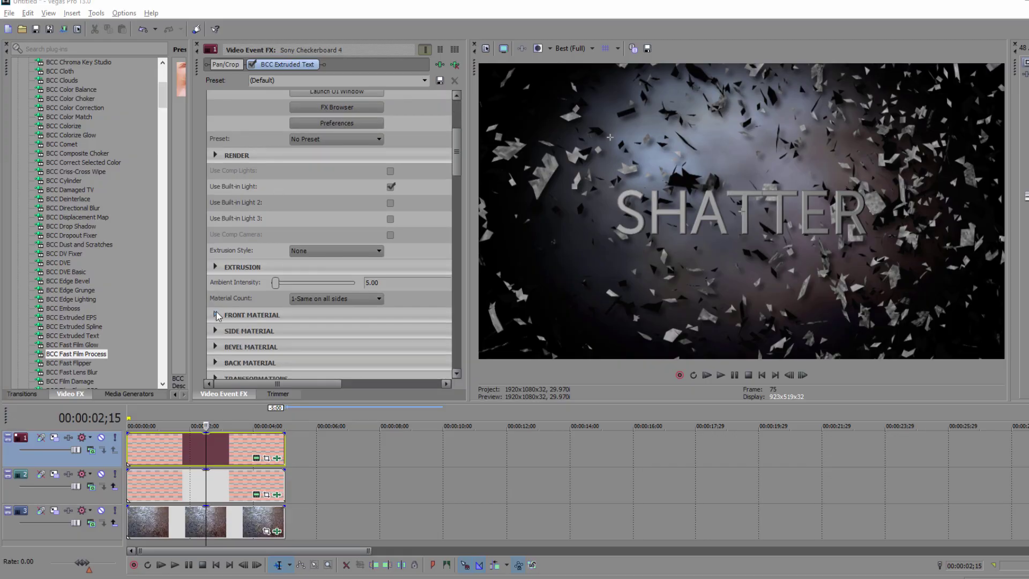
pyautogui.click(217, 314)
pyautogui.click(356, 331)
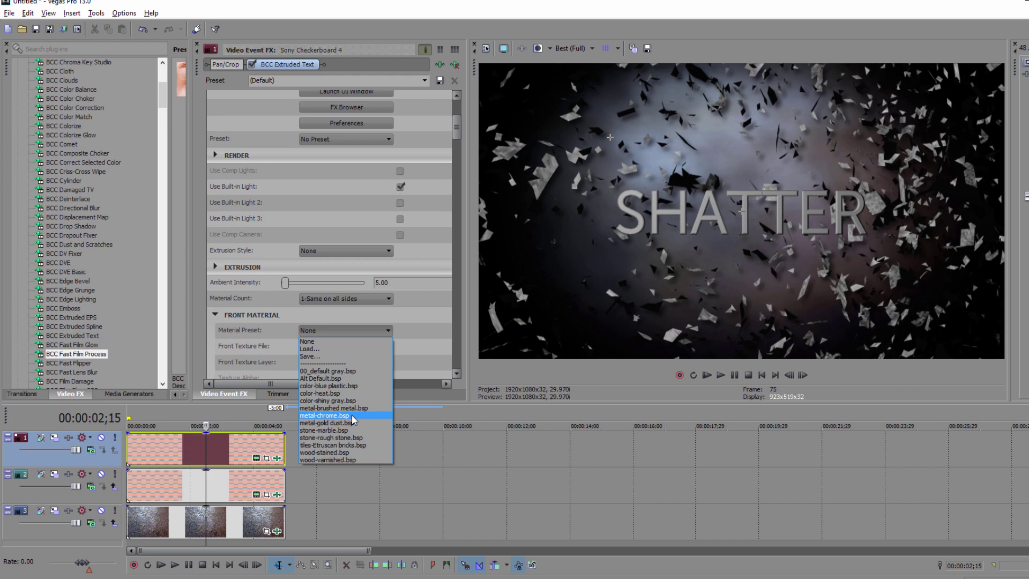
pyautogui.click(331, 438)
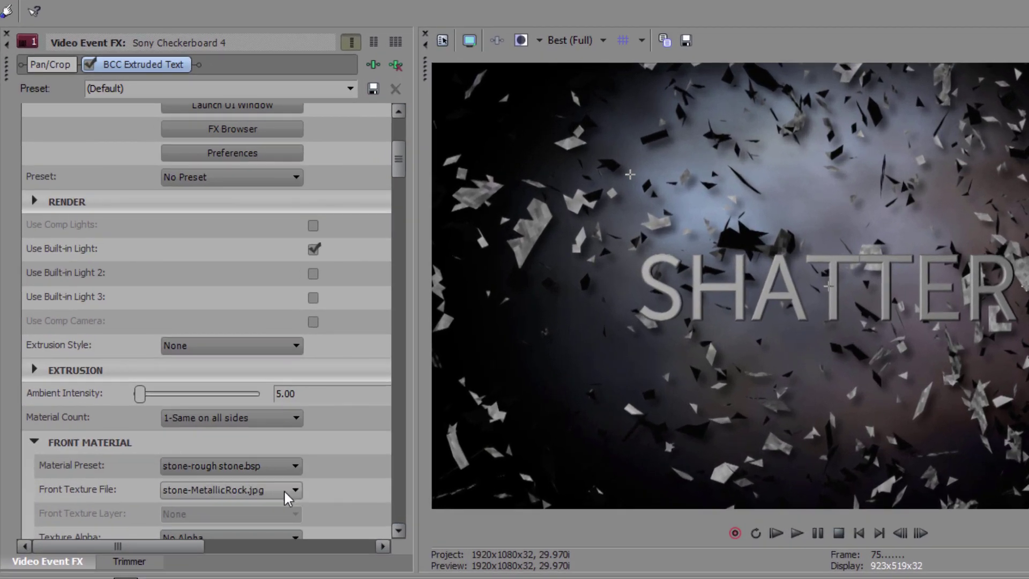
# Use Swirly Gray Marble as the front texture and Deep Cave as the front bump.
pyautogui.click(284, 490)
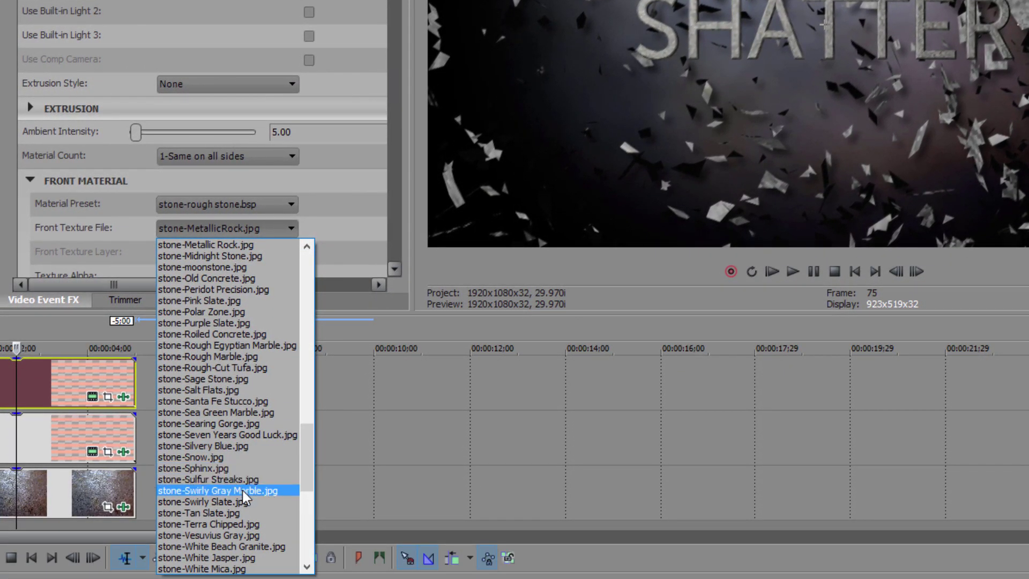
pyautogui.click(242, 490)
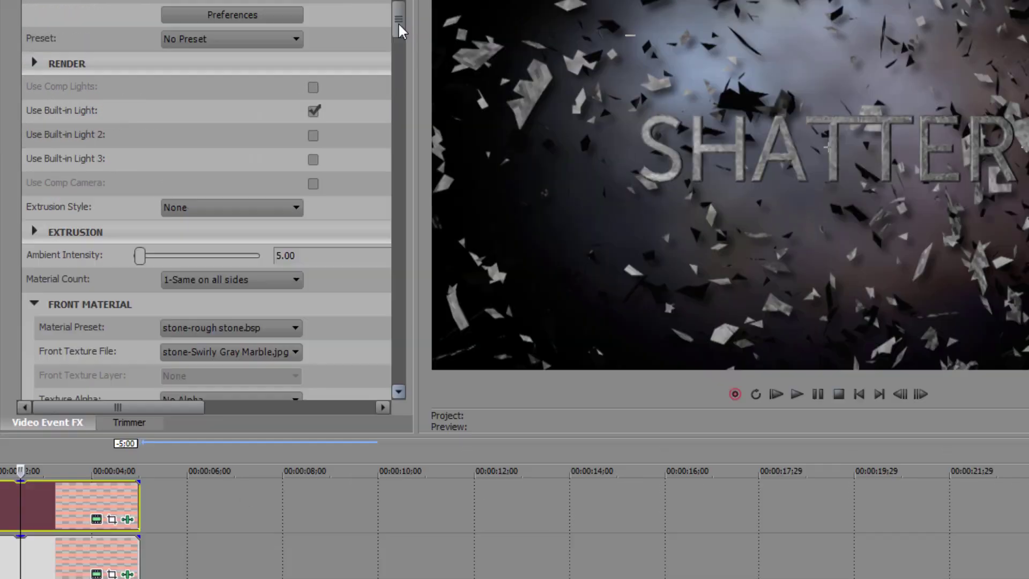
pyautogui.moveTo(393, 0); pyautogui.dragTo(394, 14)
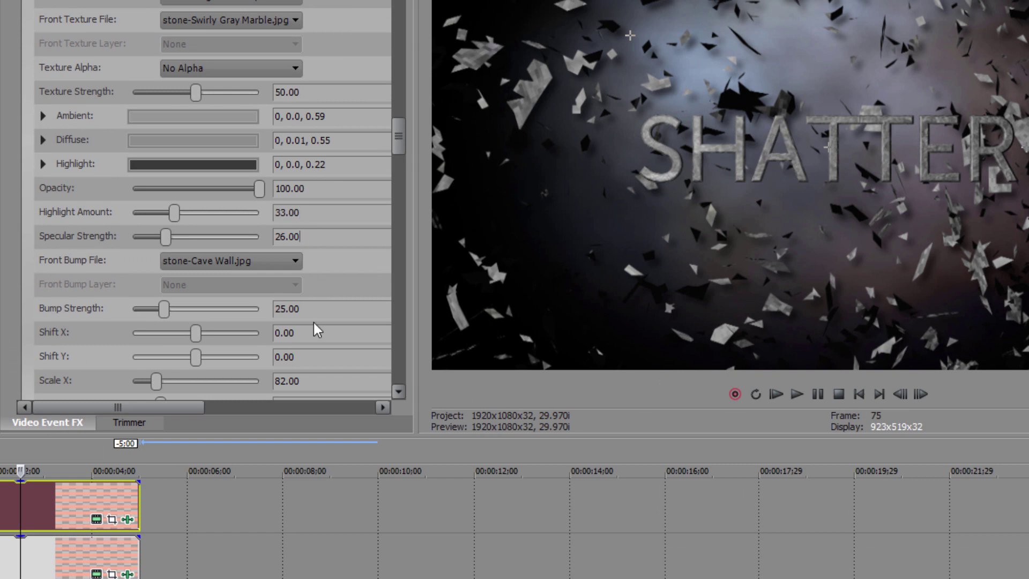
pyautogui.click(289, 261)
pyautogui.click(277, 310)
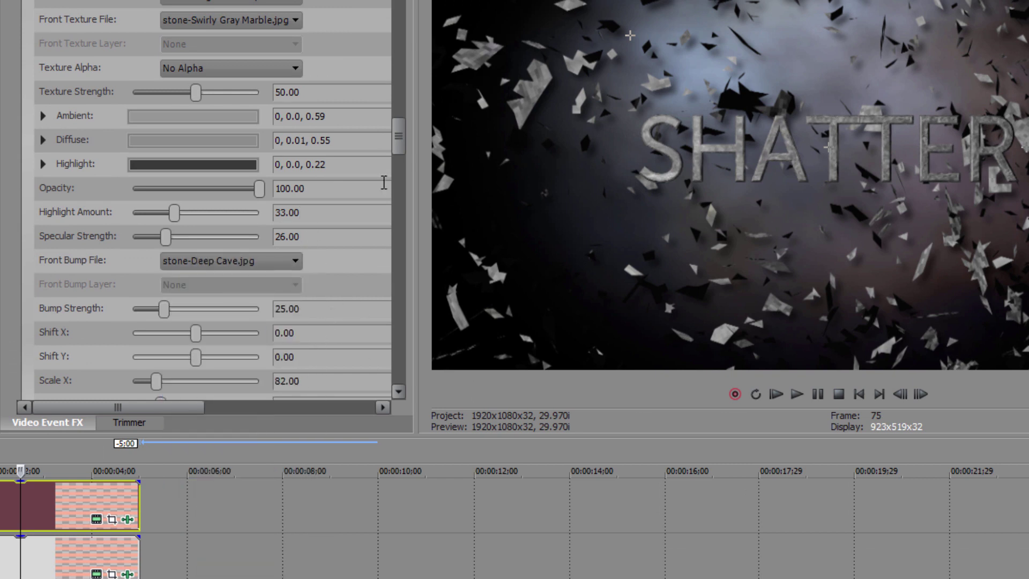
pyautogui.scroll(-5, 384, 185)
# Set the SHATTER text's Master Scale to 69 under Transformations.
pyautogui.press('Tab')
pyautogui.moveTo(397, 186); pyautogui.dragTo(387, 279)
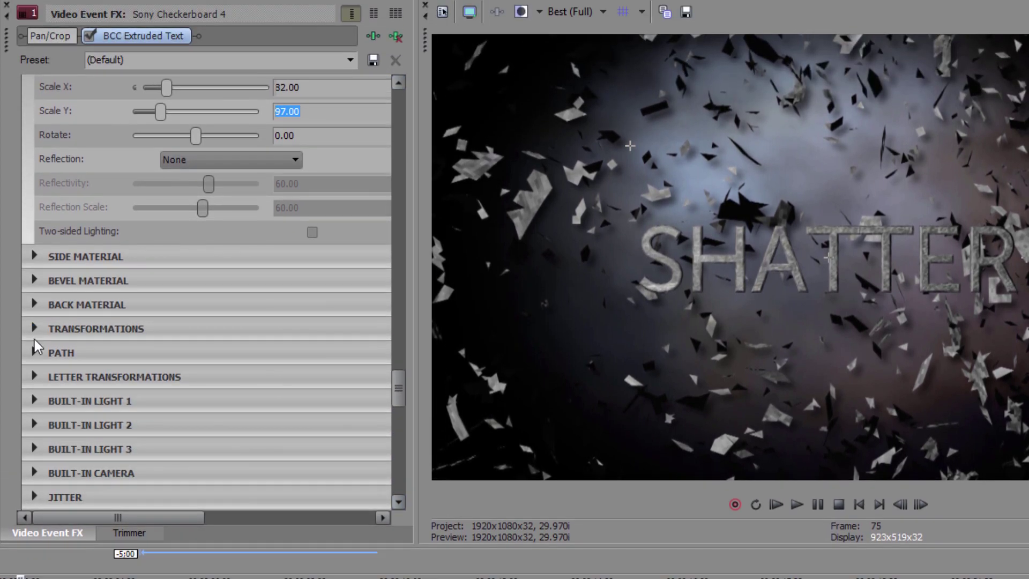
pyautogui.click(34, 218)
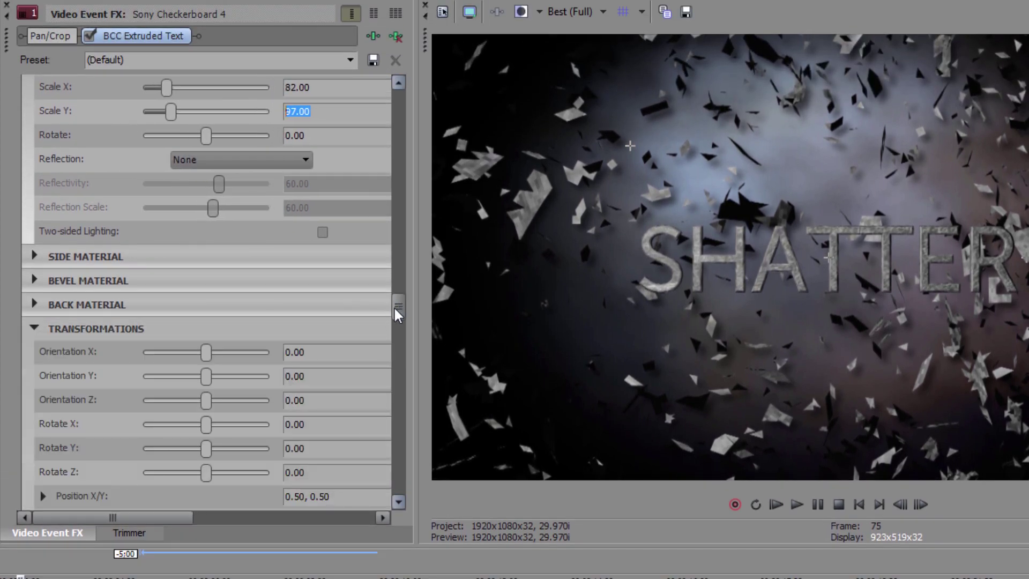
pyautogui.moveTo(396, 308); pyautogui.dragTo(387, 355)
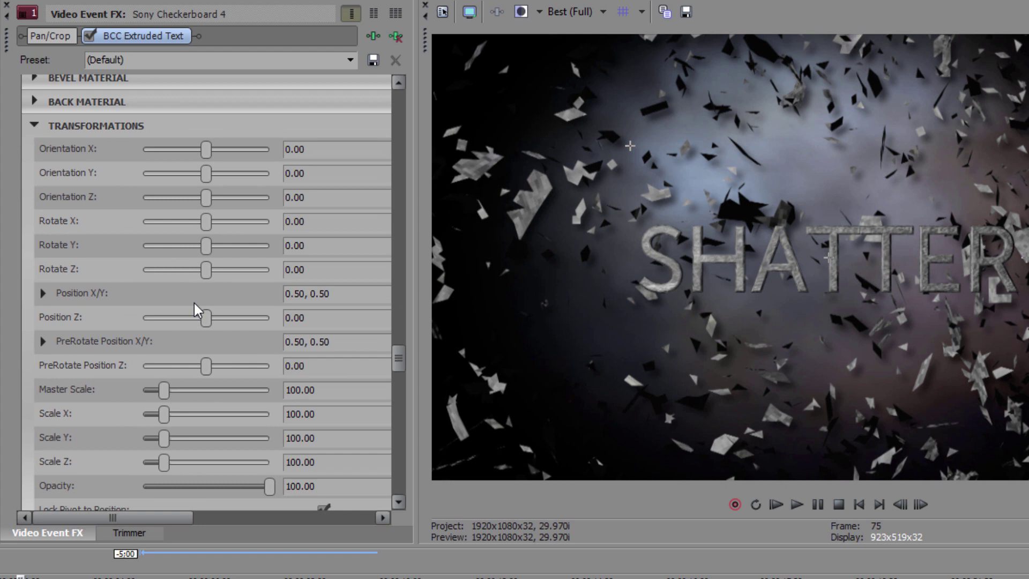
pyautogui.doubleClick(333, 391)
pyautogui.write('69')
pyautogui.press('Return')
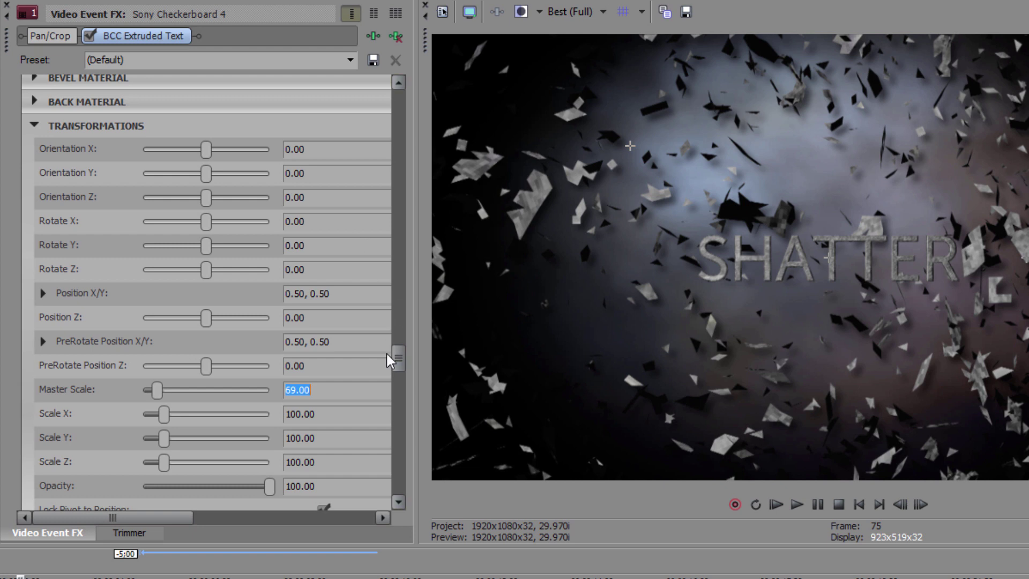
pyautogui.moveTo(396, 358); pyautogui.dragTo(378, 440)
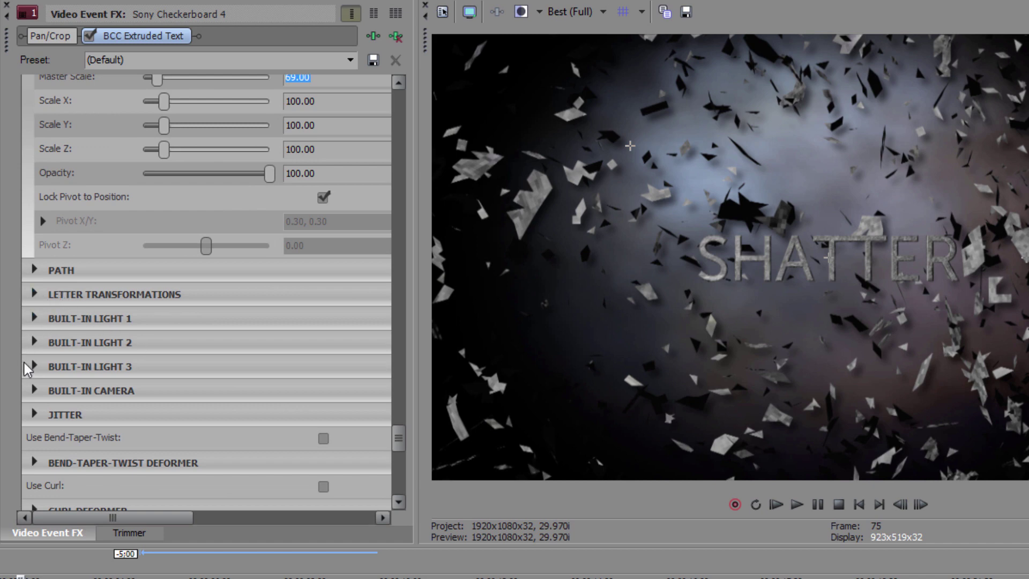
# Switch the built-in camera to orbit mode and enable keyframing for orbit radius and spin.
pyautogui.click(32, 391)
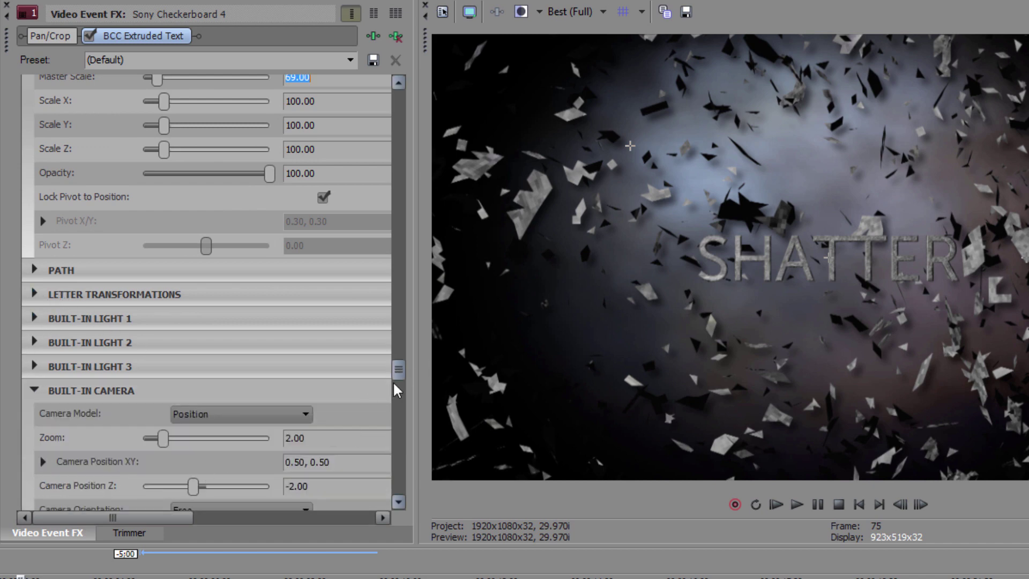
pyautogui.click(255, 418)
pyautogui.click(240, 436)
pyautogui.moveTo(395, 378); pyautogui.dragTo(481, 418)
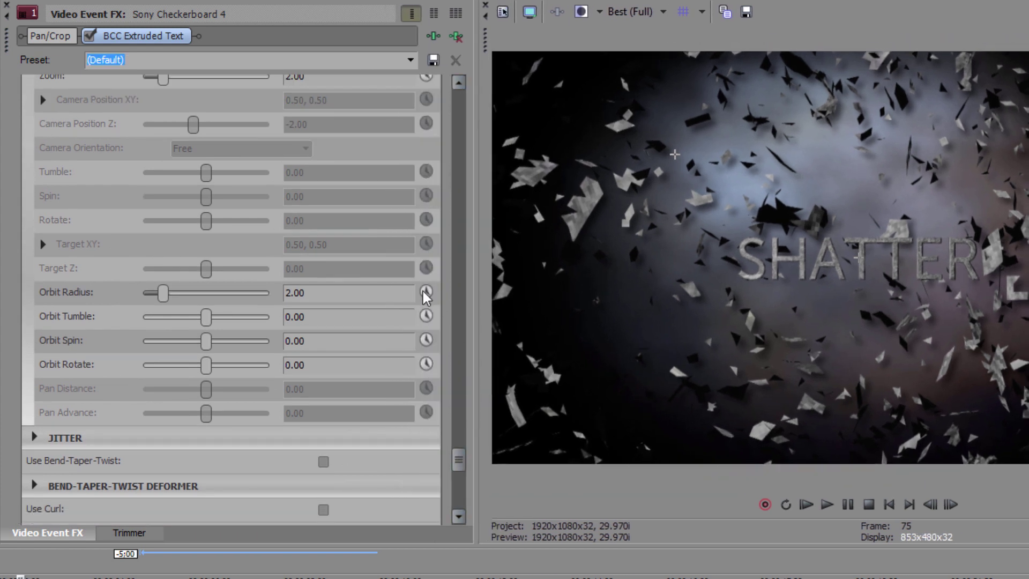
pyautogui.click(427, 292)
pyautogui.click(426, 317)
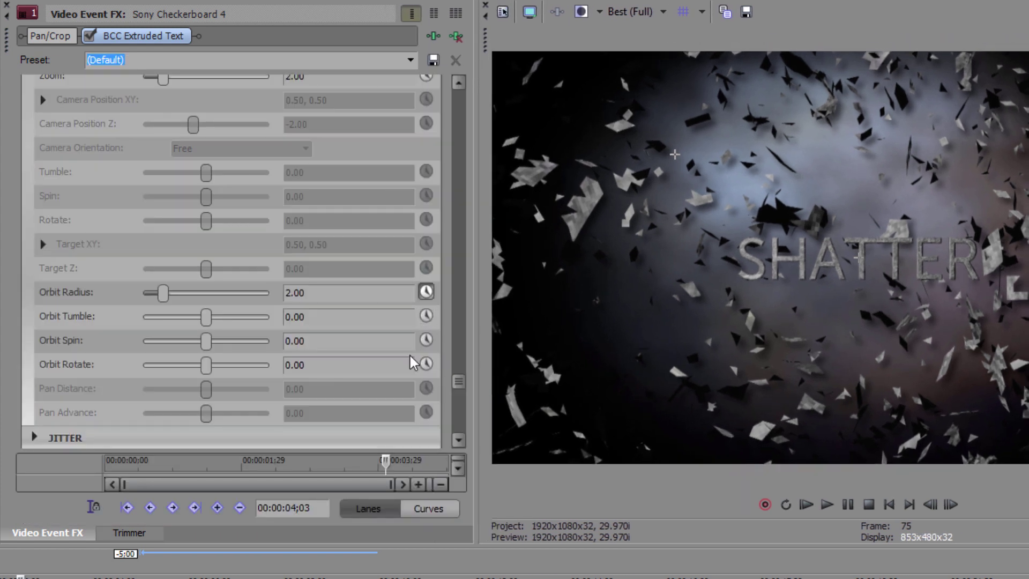
# At the clip end, keyframe Orbit Radius 0.50 and Orbit Spin 50.
pyautogui.moveTo(423, 443); pyautogui.dragTo(423, 360)
pyautogui.moveTo(385, 395)
pyautogui.mouseDown()
pyautogui.moveTo(255, 398)
pyautogui.moveTo(398, 384)
pyautogui.moveTo(384, 394)
pyautogui.mouseUp()
pyautogui.click(387, 387)
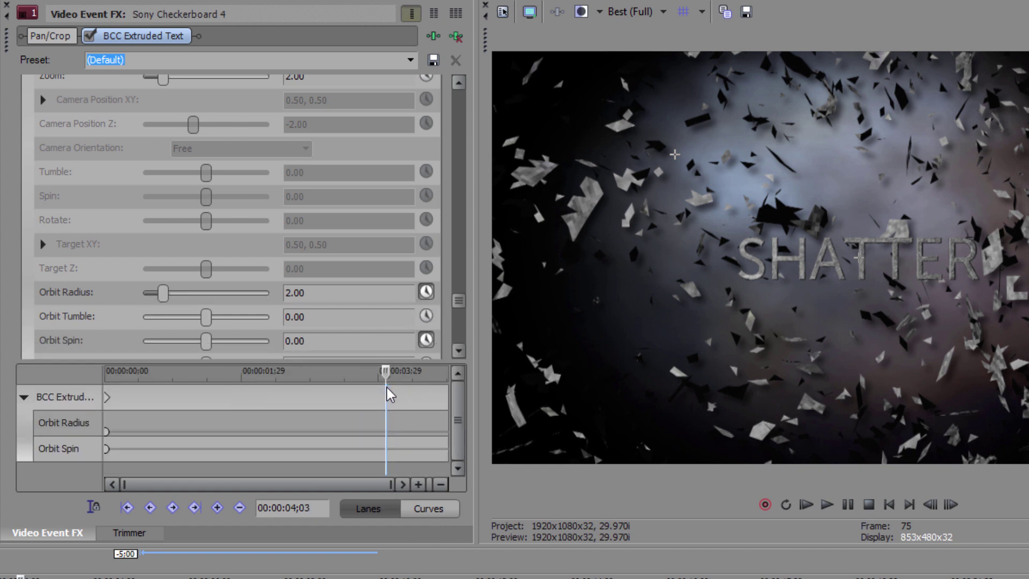
pyautogui.click(324, 293)
pyautogui.write('0.5')
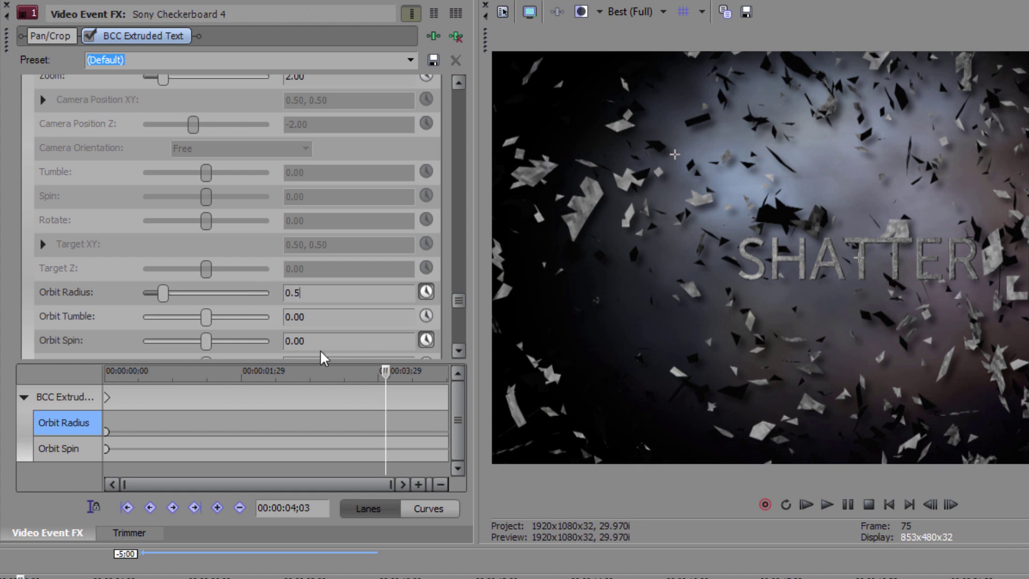
pyautogui.click(326, 341)
pyautogui.write('50')
pyautogui.press('Return')
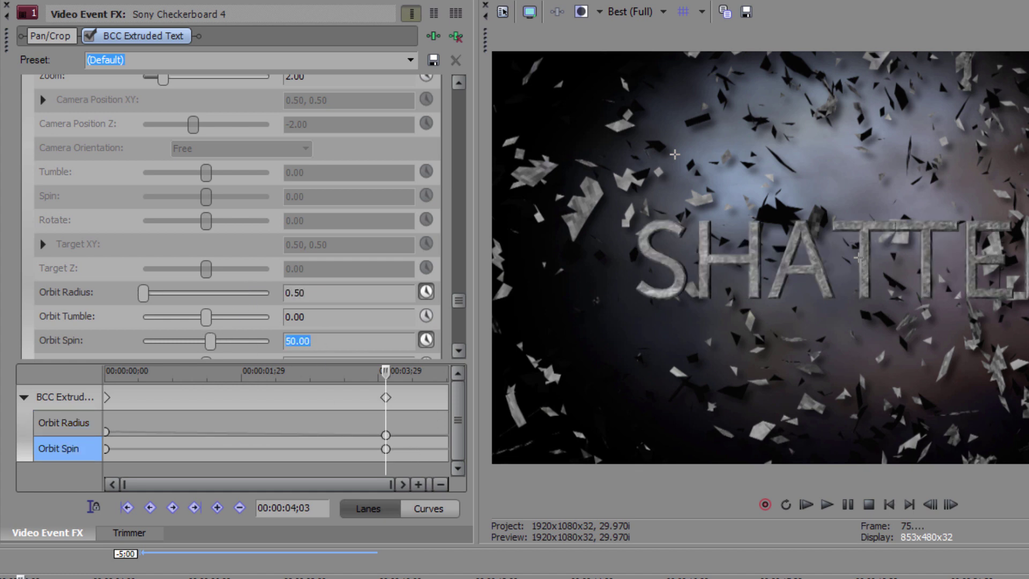
pyautogui.moveTo(372, 363); pyautogui.dragTo(371, 453)
# Enable the shatter deformer with Crackability 30 and Gravity -1.
pyautogui.click(323, 314)
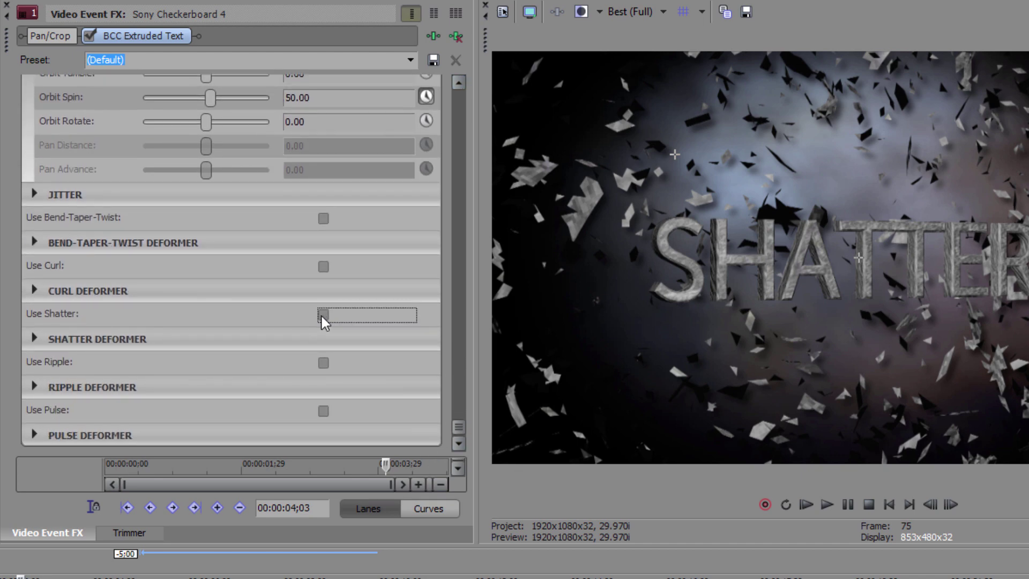
pyautogui.click(34, 338)
pyautogui.doubleClick(364, 386)
pyautogui.write('30')
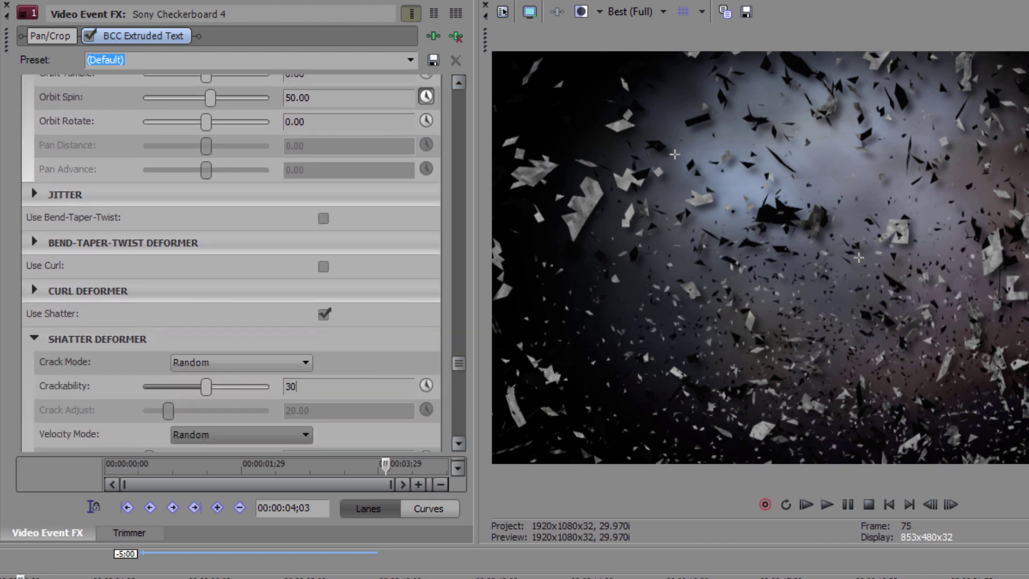
pyautogui.press('Return')
pyautogui.scroll(-3, 449, 396)
pyautogui.doubleClick(325, 266)
pyautogui.write('-1')
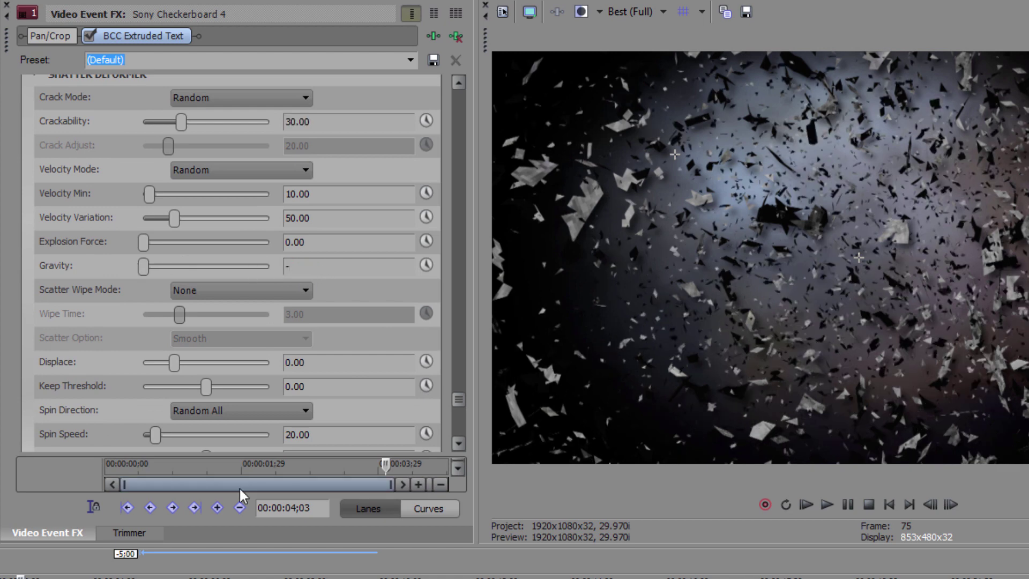
# Set the scatter wipe to Left->Right, Wipe Time 2, and Explosion Force 42.
pyautogui.click(250, 293)
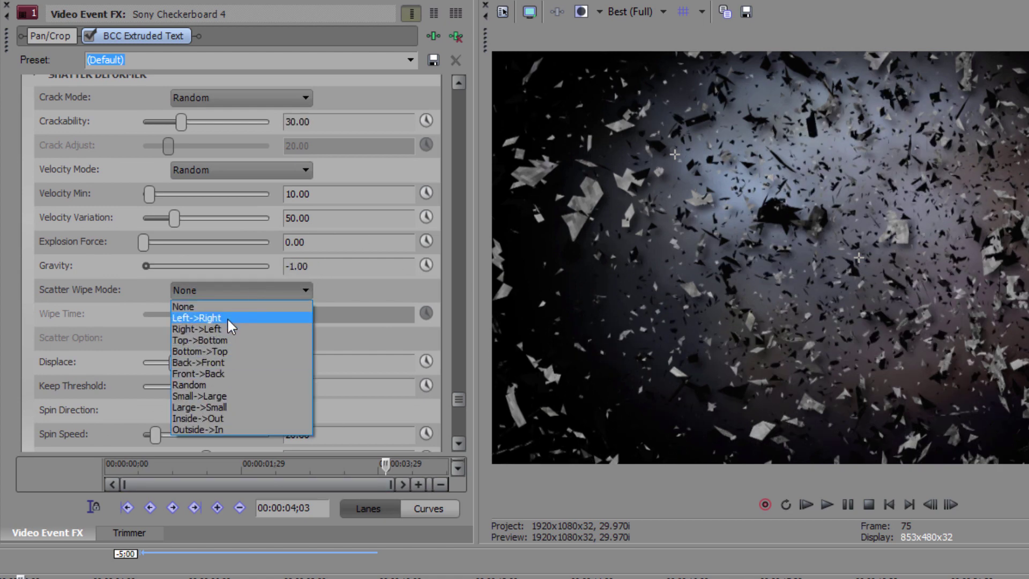
pyautogui.click(227, 315)
pyautogui.doubleClick(294, 314)
pyautogui.write('2.34')
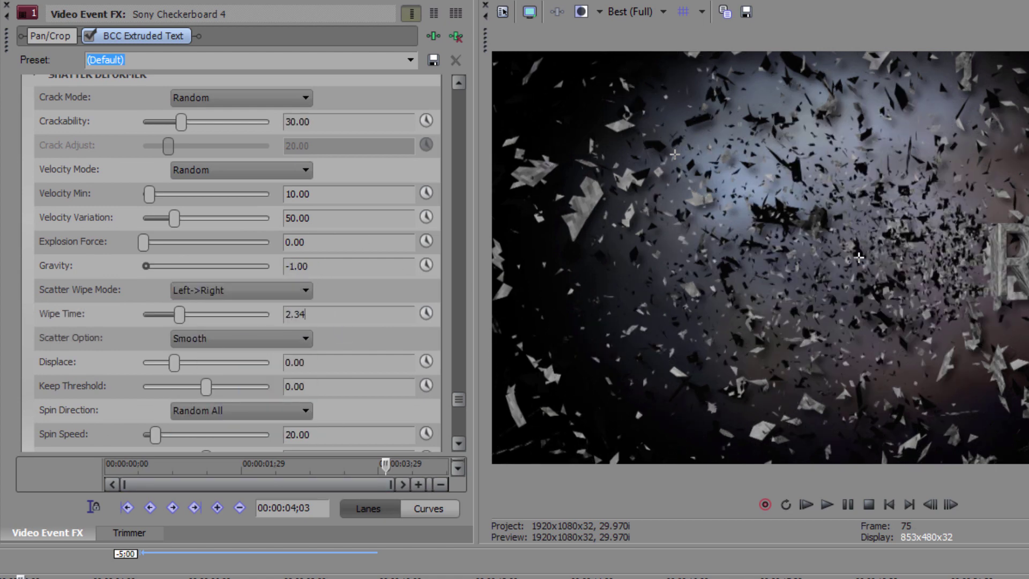
pyautogui.doubleClick(294, 242)
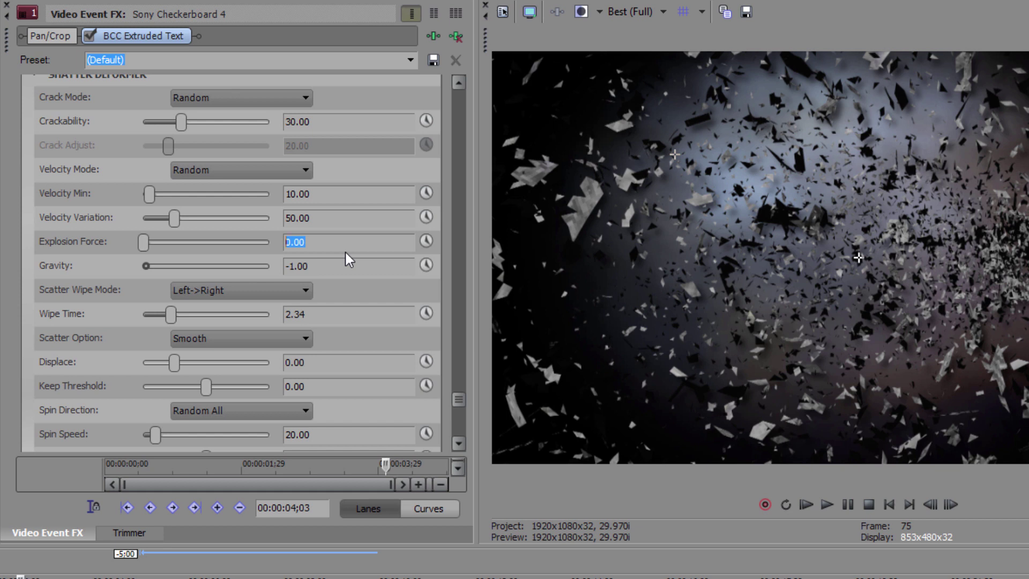
pyautogui.write('42')
pyautogui.press('Return')
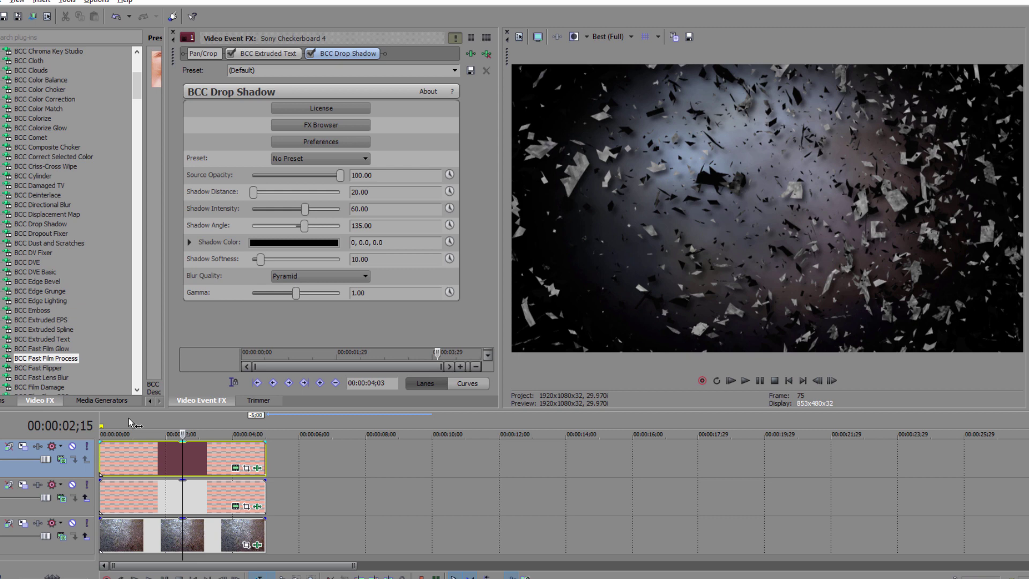
# Insert an empty video track at the top of the timeline.
pyautogui.click(128, 435)
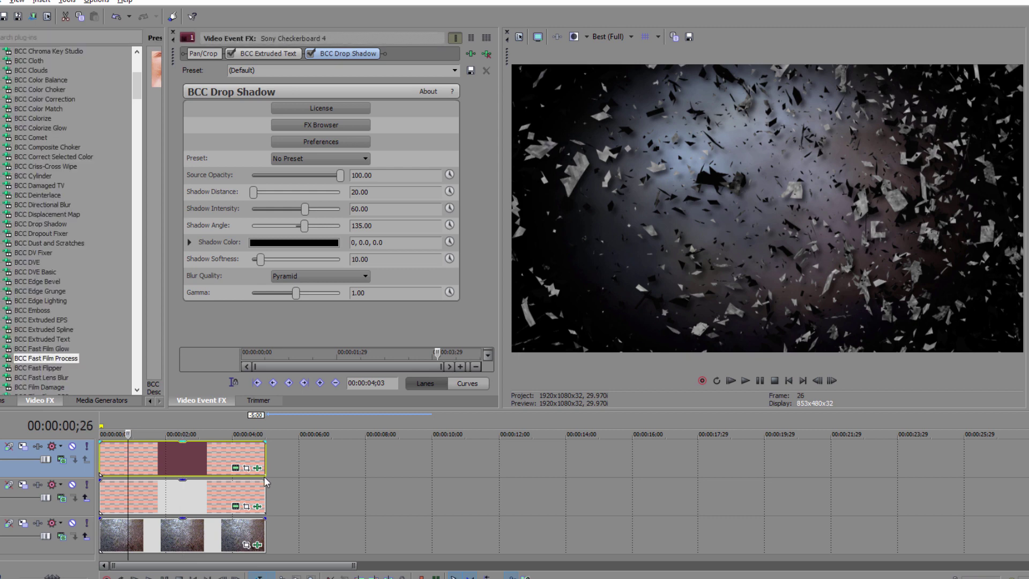
pyautogui.rightClick(294, 453)
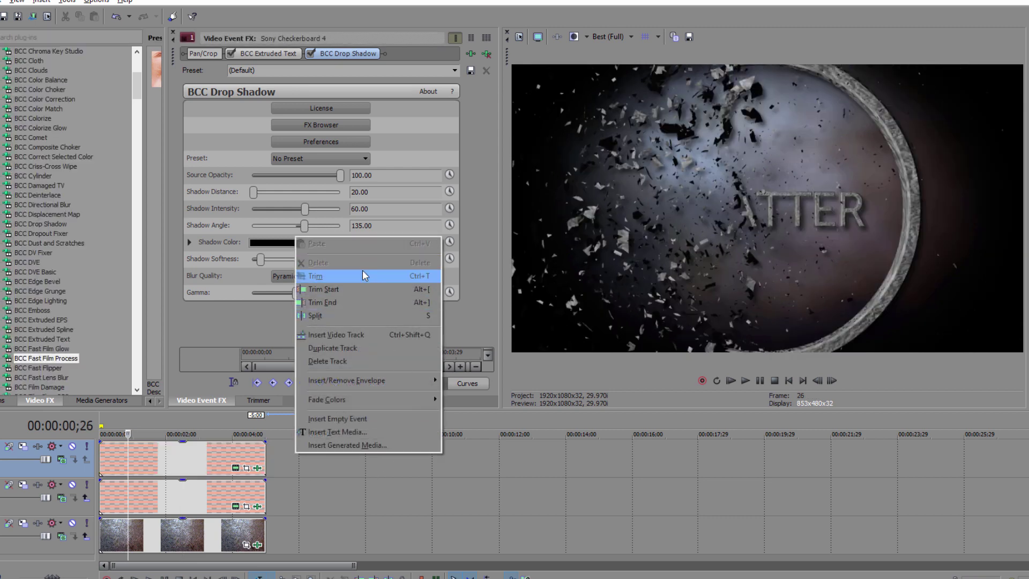
pyautogui.click(355, 335)
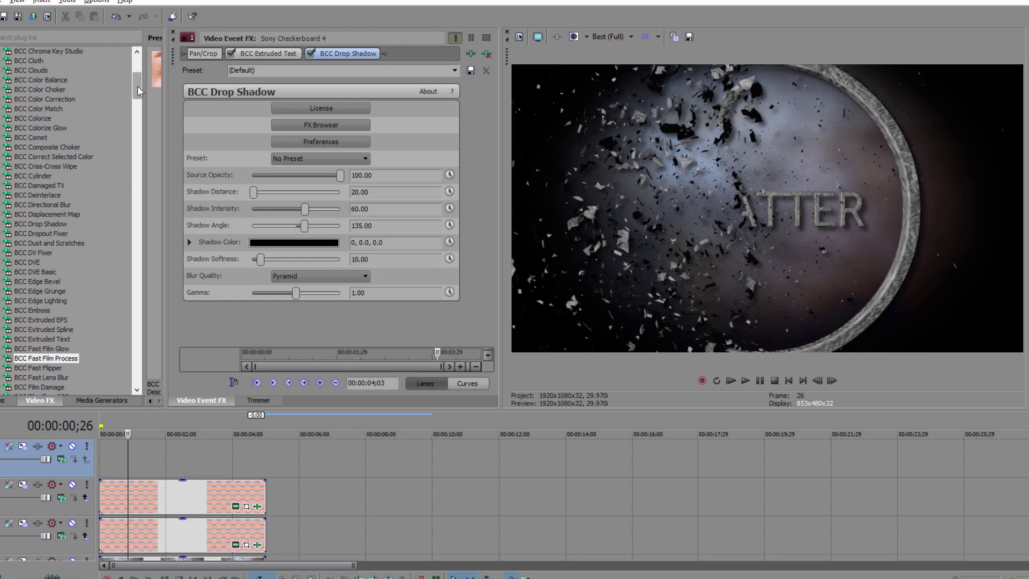
# Apply BCC Fast Film Glow to the new top track.
pyautogui.moveTo(137, 86); pyautogui.dragTo(136, 101)
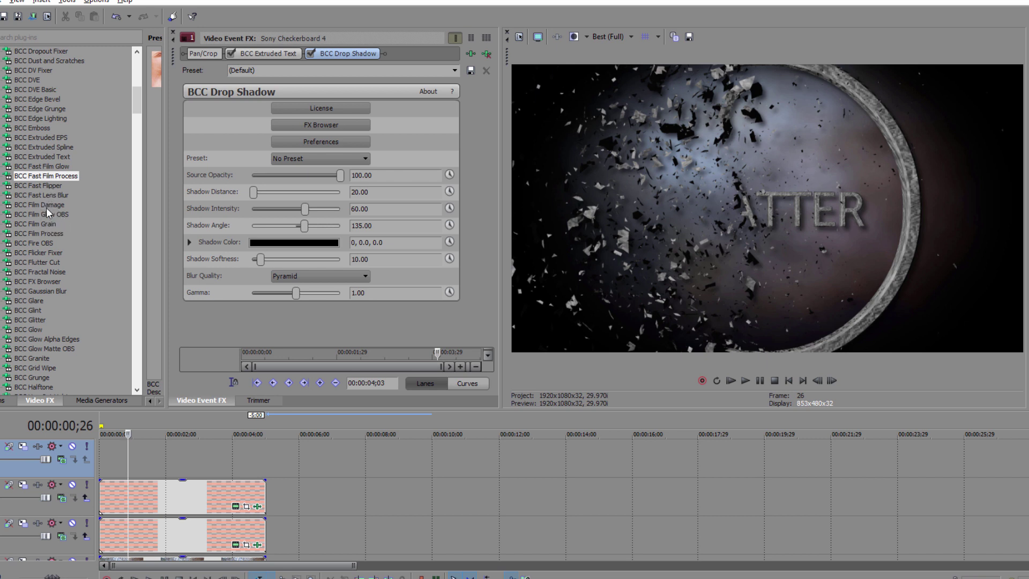
pyautogui.click(51, 167)
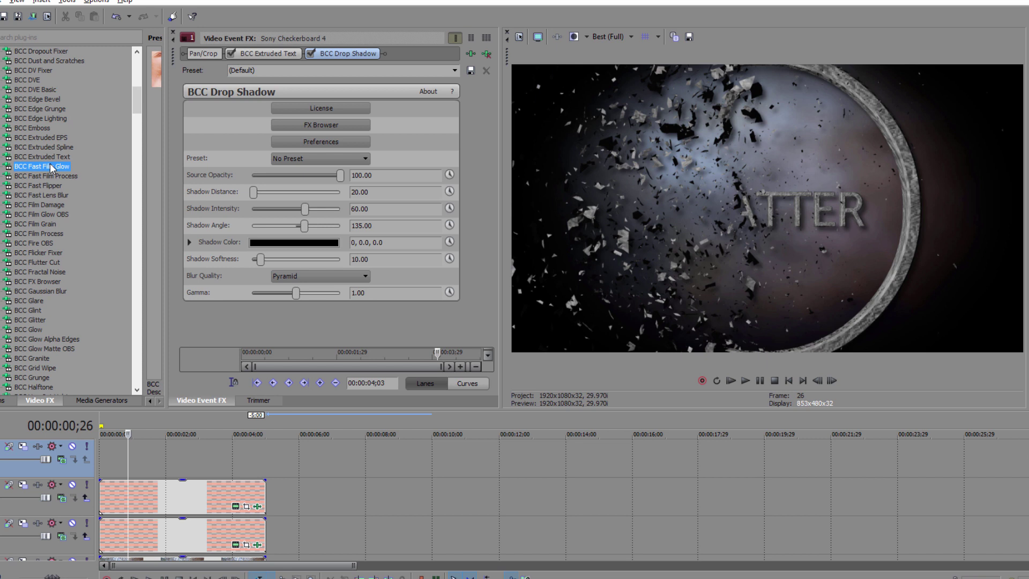
pyautogui.moveTo(50, 167); pyautogui.dragTo(191, 489)
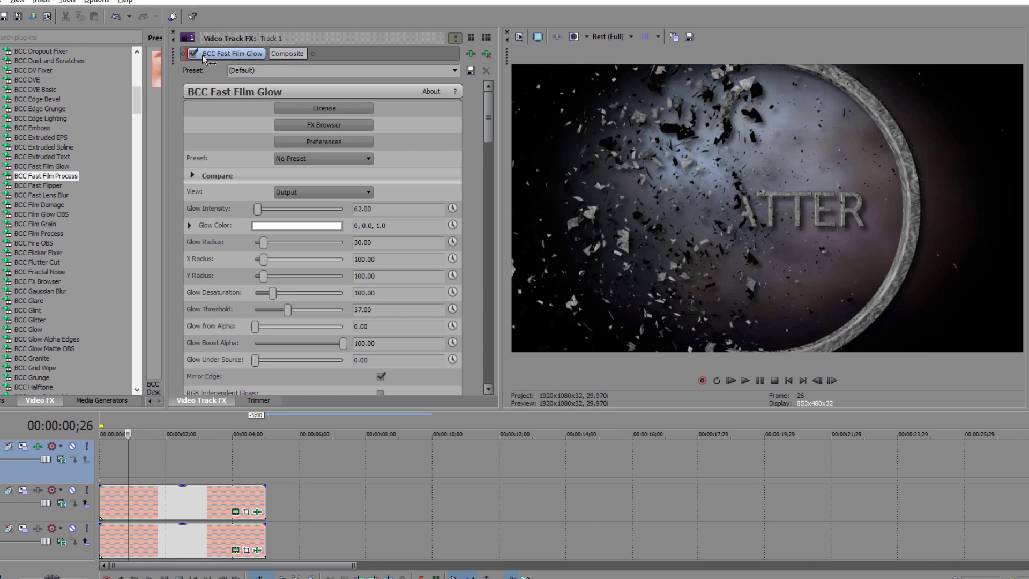
# Move the glow after Composite in the chain and apply the Hot Flash Warm HL.bsp preset.
pyautogui.moveTo(197, 54); pyautogui.dragTo(142, 139)
pyautogui.moveTo(223, 176); pyautogui.dragTo(287, 85)
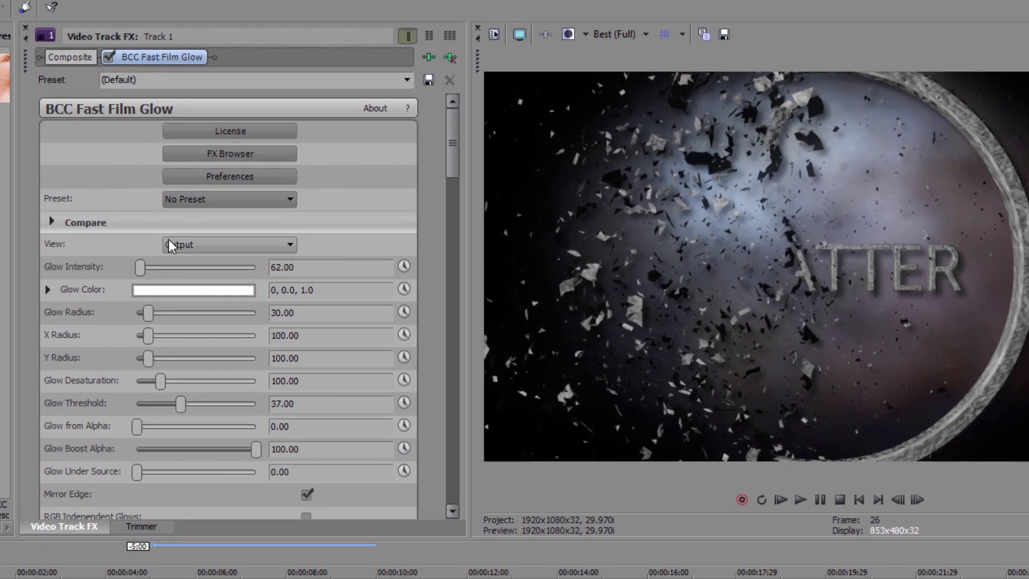
pyautogui.click(252, 199)
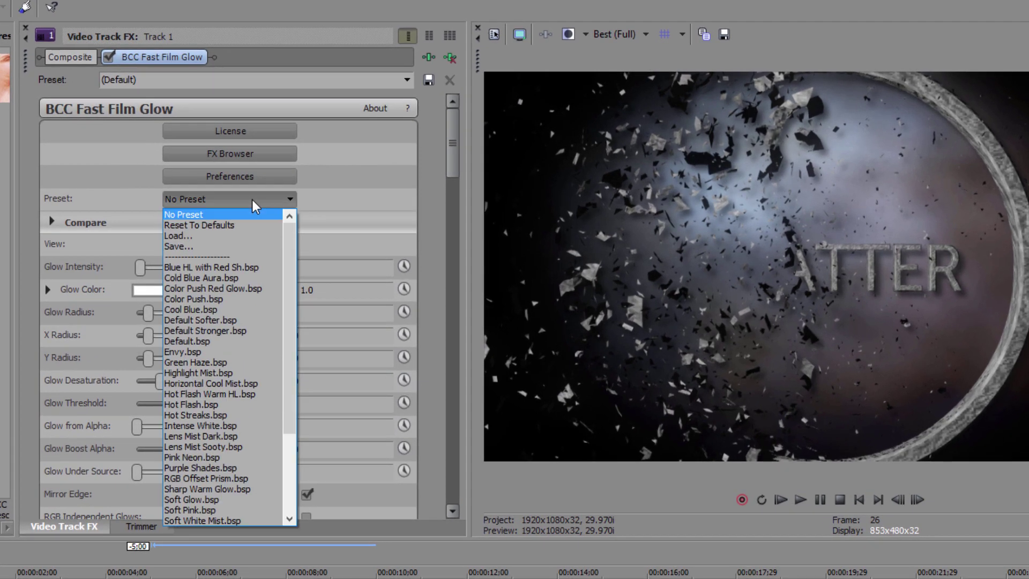
pyautogui.click(237, 393)
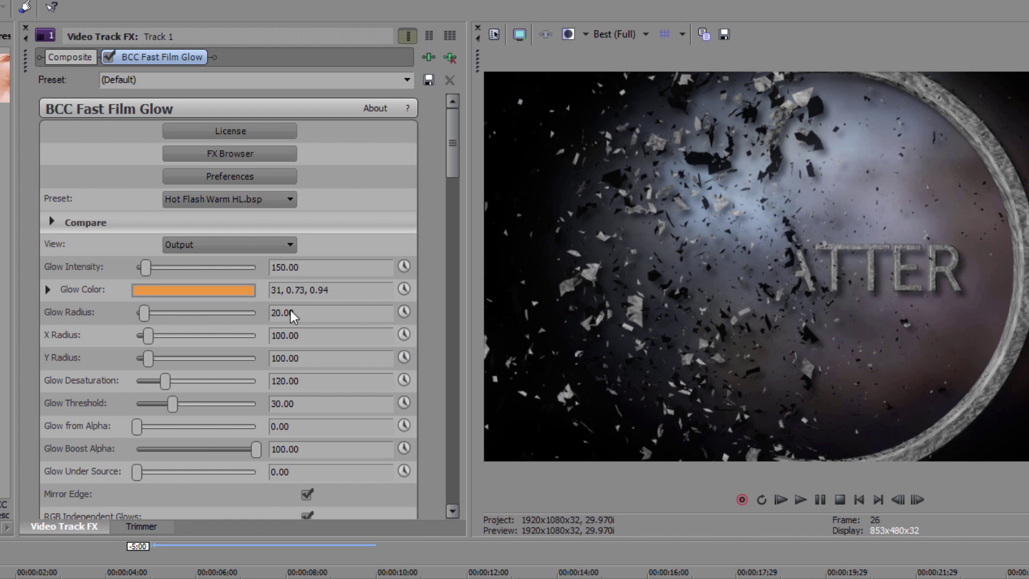
# Set the glow's X Radius to 30 and Glow Threshold to 69.
pyautogui.click(303, 330)
pyautogui.write('30')
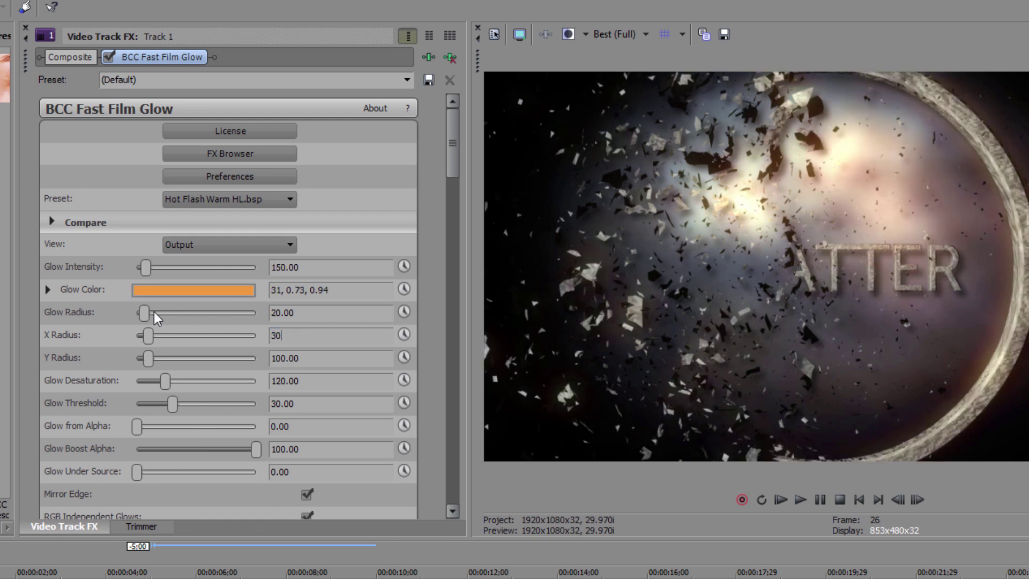
pyautogui.click(289, 404)
pyautogui.write('69')
pyautogui.press('Return')
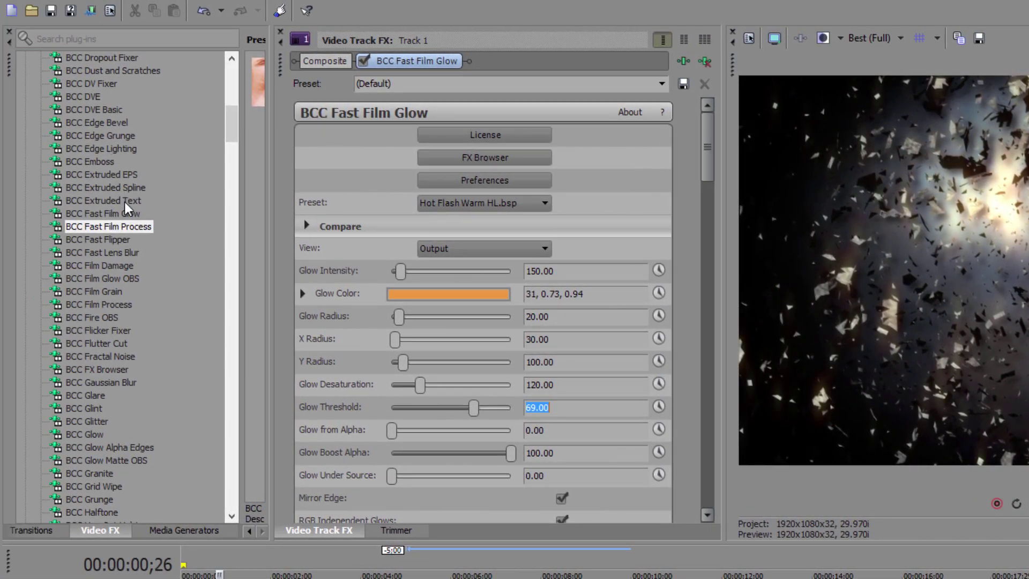
pyautogui.click(109, 226)
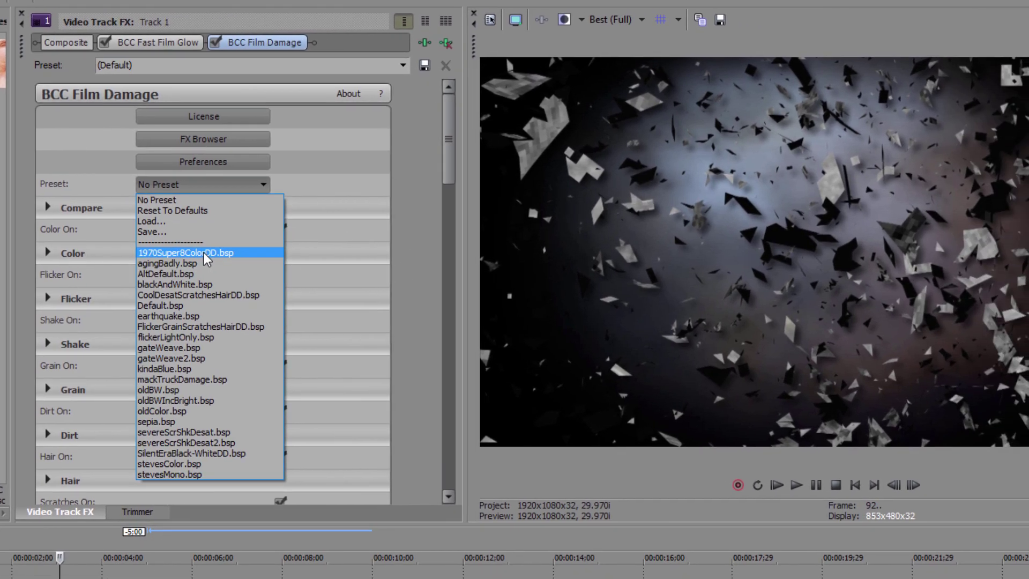
# Apply the 1970Super8ColorDD film damage preset and add BCC Pyramid Blur to the top track.
pyautogui.click(268, 261)
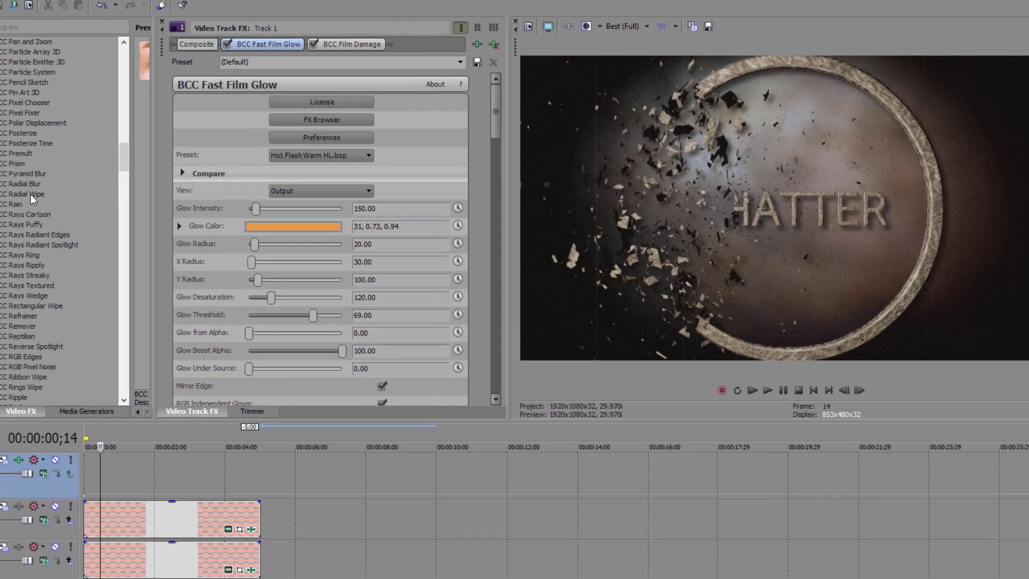
pyautogui.moveTo(2, 181); pyautogui.dragTo(382, 228)
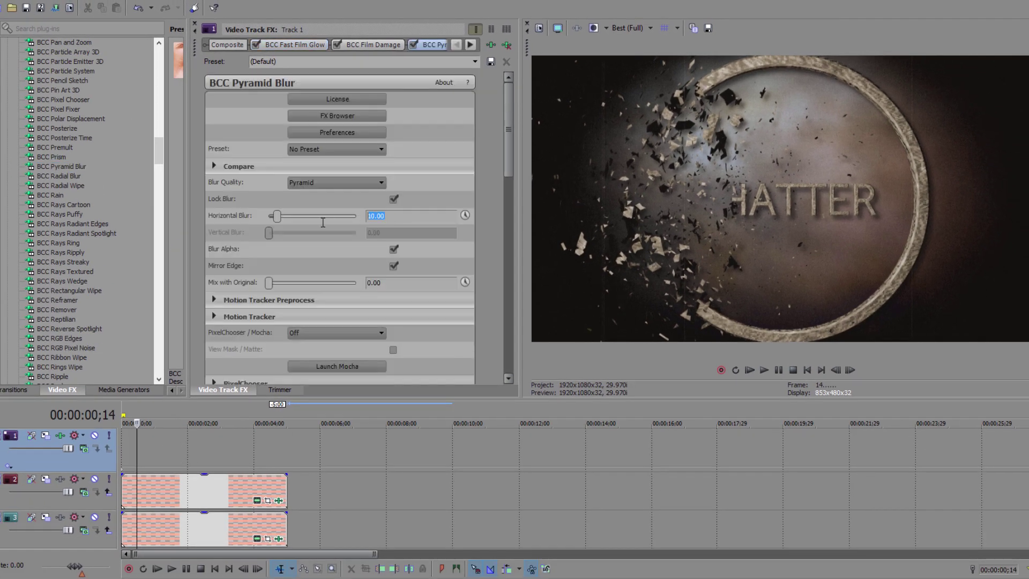
# Render the composite with Render to New Track as New track 5.mxf.
pyautogui.click(320, 45)
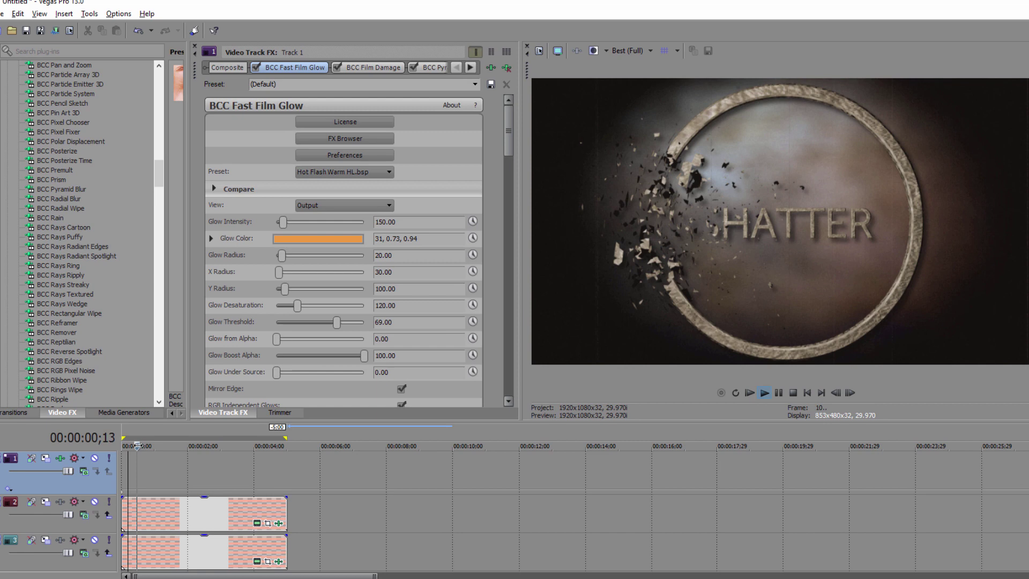
pyautogui.click(89, 13)
pyautogui.click(118, 49)
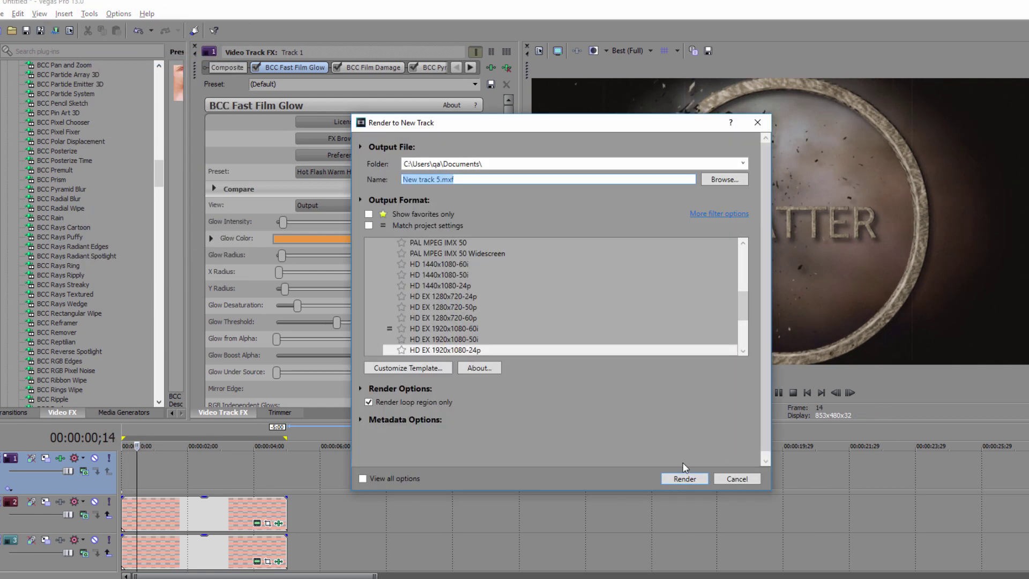
pyautogui.click(685, 479)
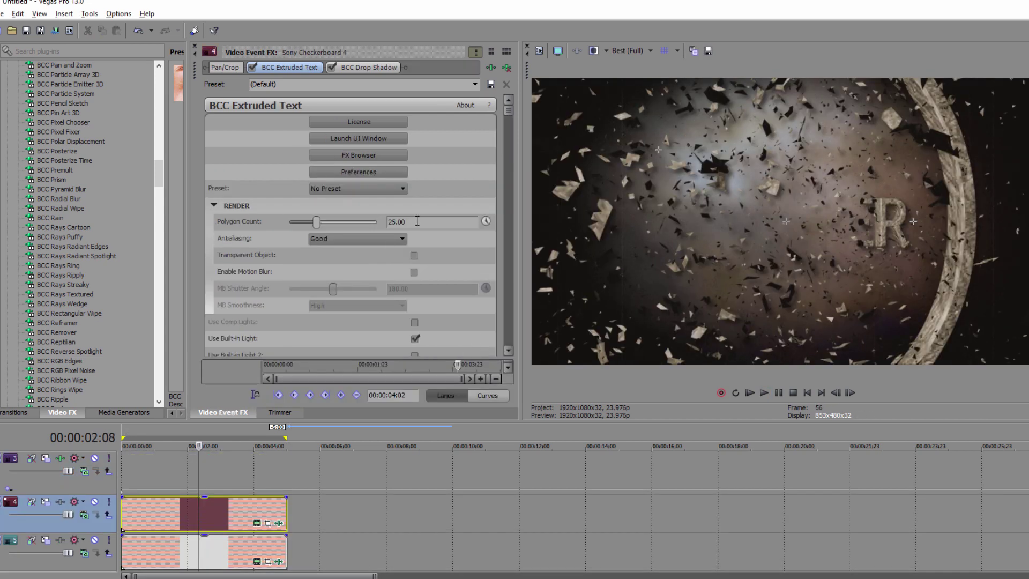
# Set the extruded text's Polygon Count to 80 and antialiasing to Best.
pyautogui.doubleClick(417, 221)
pyautogui.write('80')
pyautogui.click(337, 239)
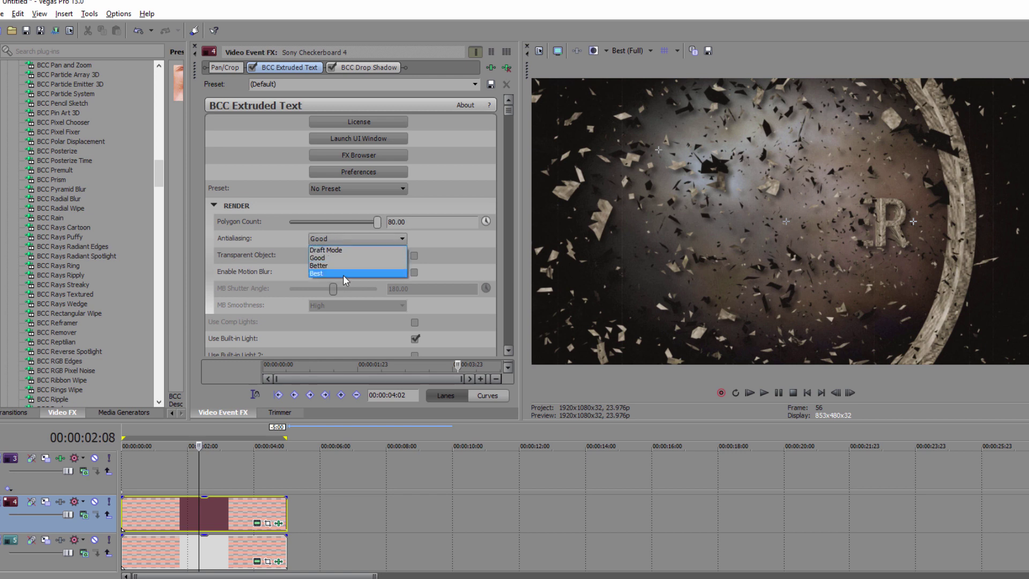
pyautogui.click(343, 275)
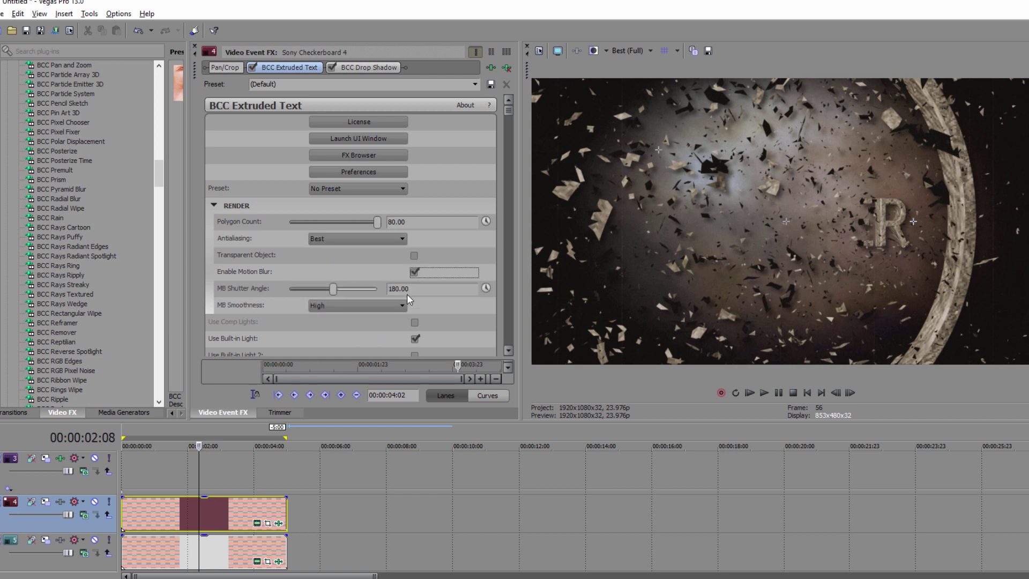